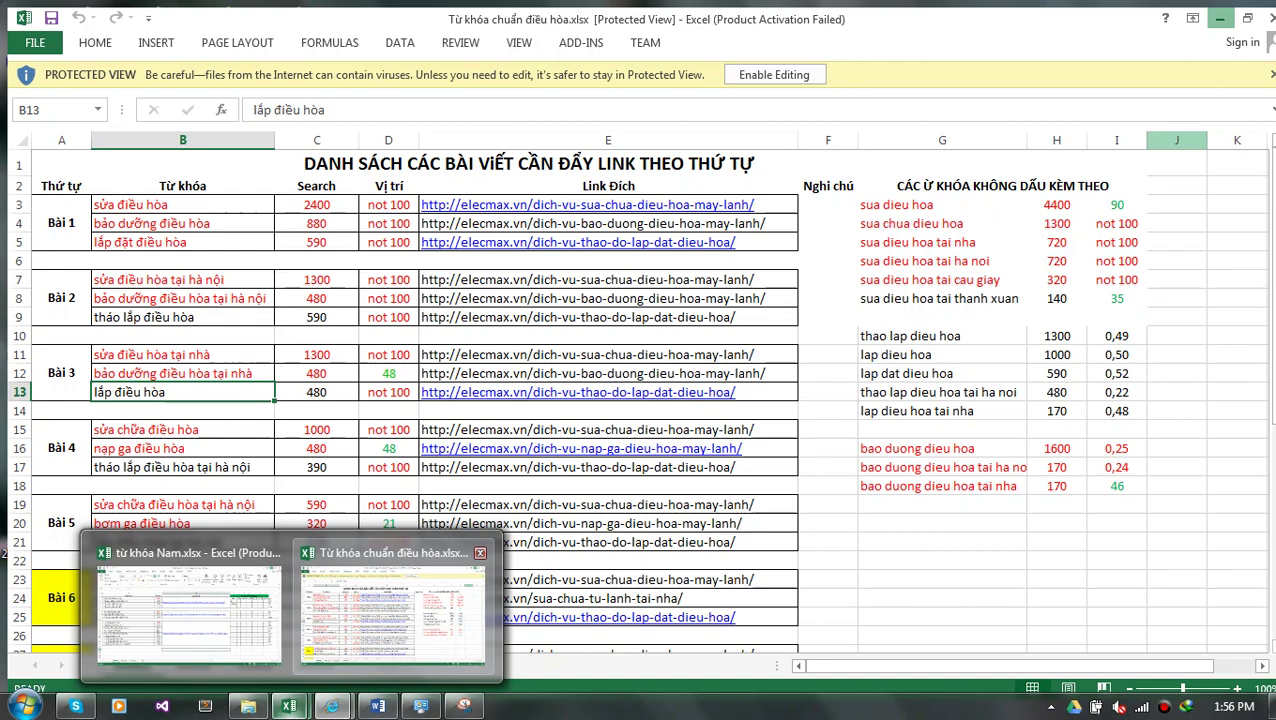
# - Bring up the air-conditioner keyword spreadsheet, then minimize Excel to show the thosuadieuhoa.net website
pyautogui.click(392, 610)
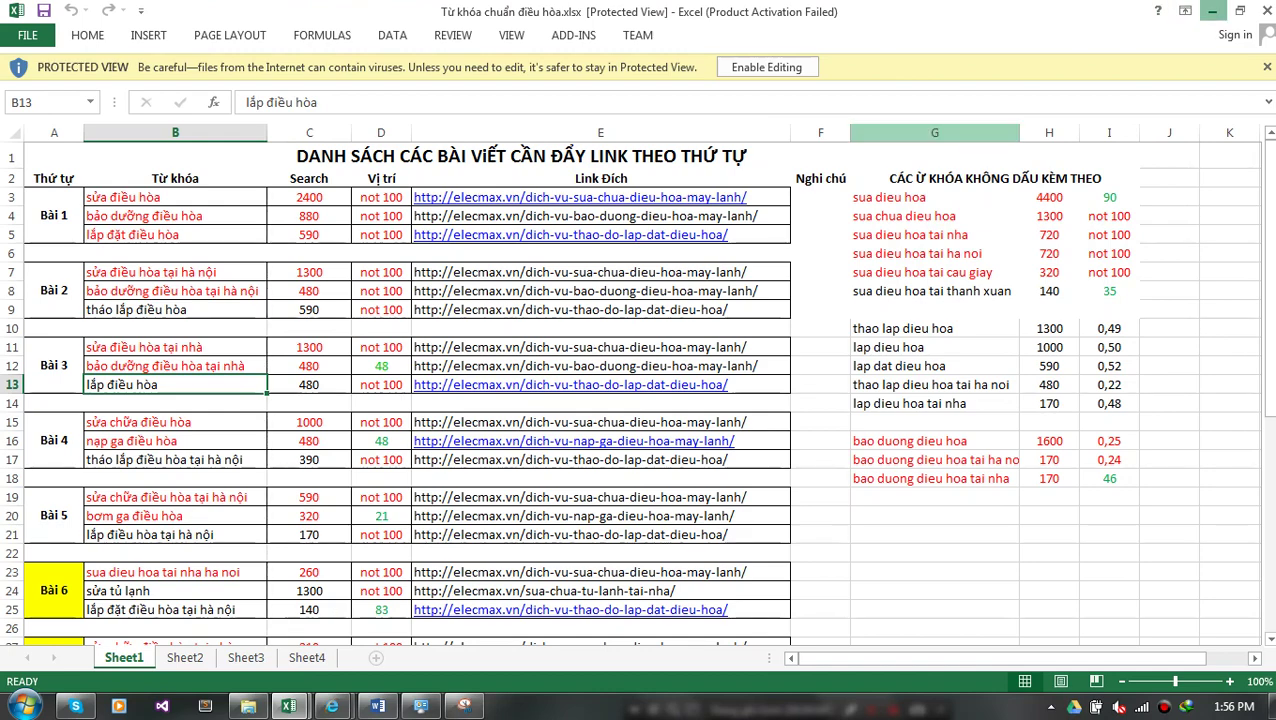
pyautogui.click(1211, 11)
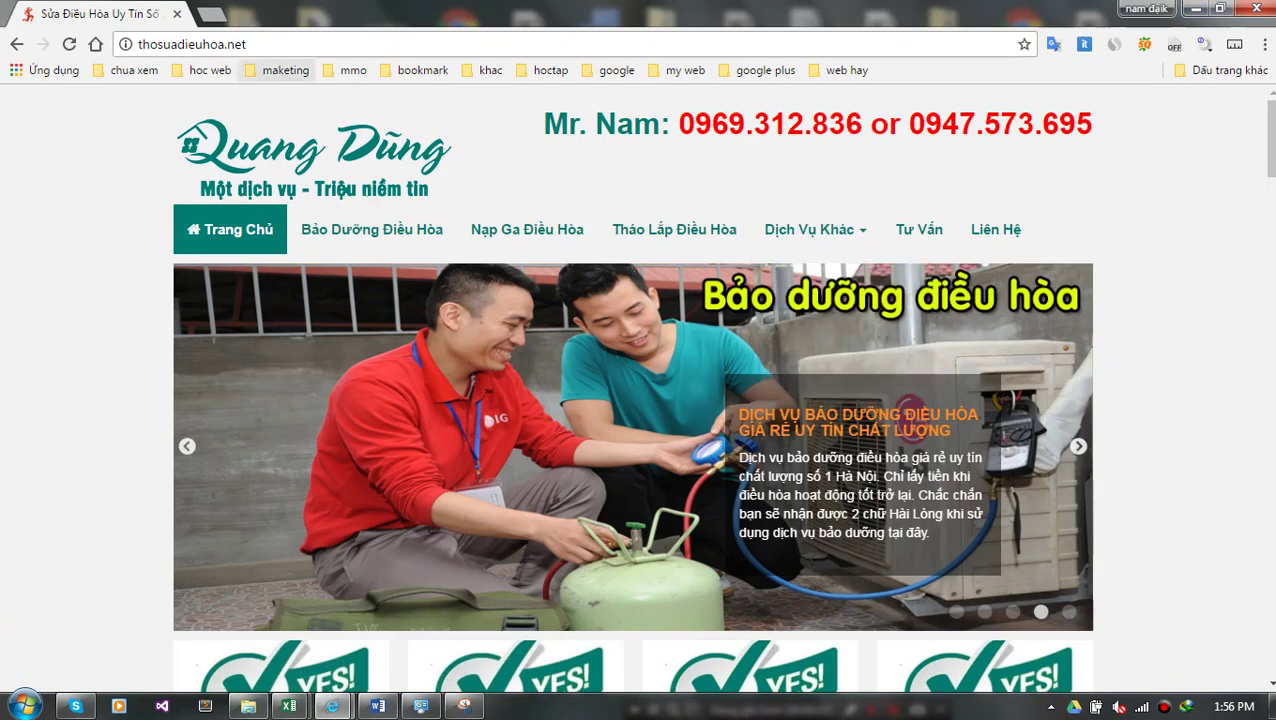
# - Search Google from the address bar for 'coó những loại điều hoà nào', then open the incoming Skype message
pyautogui.moveTo(246, 44); pyautogui.dragTo(137, 44)
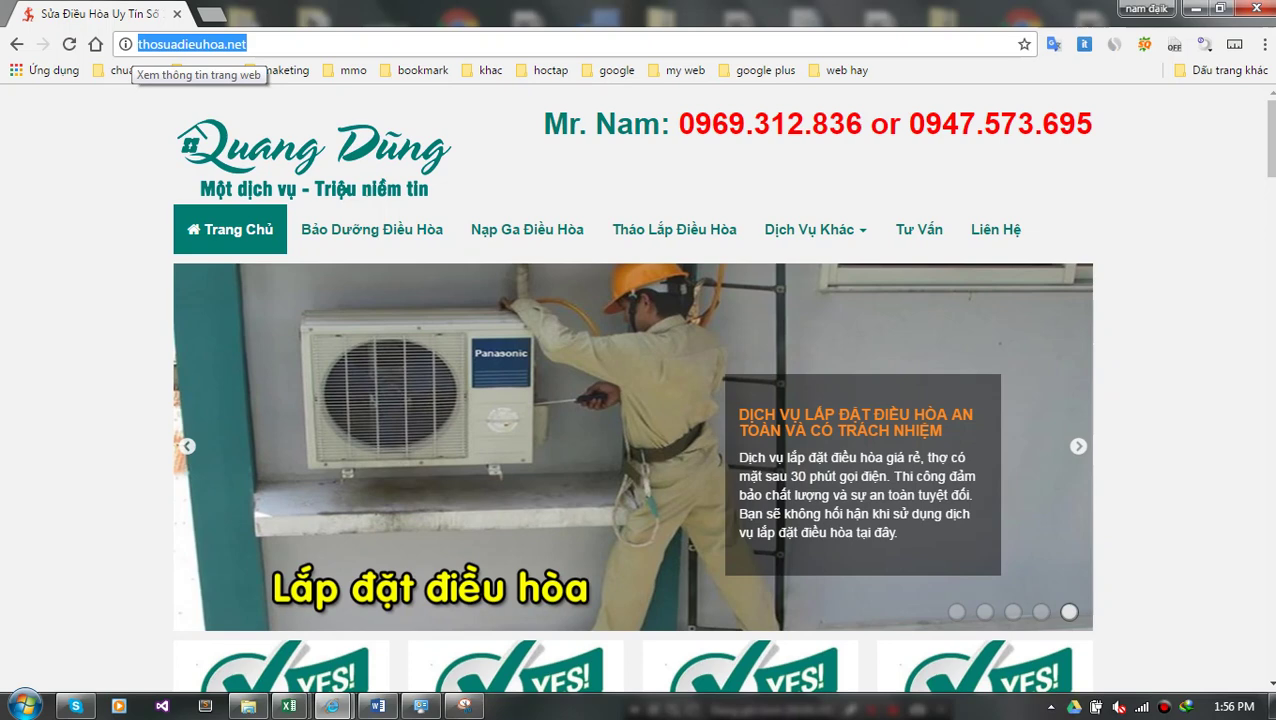
pyautogui.write('coó nh')
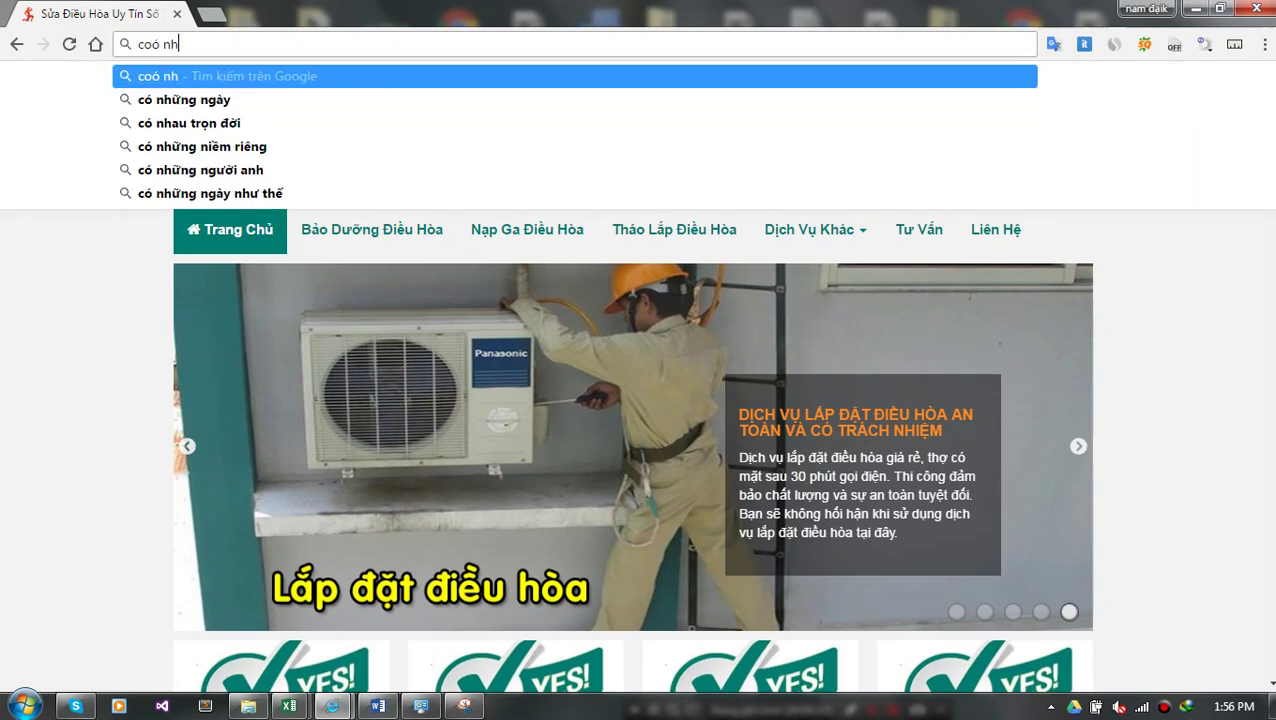
pyautogui.write('ưng l')
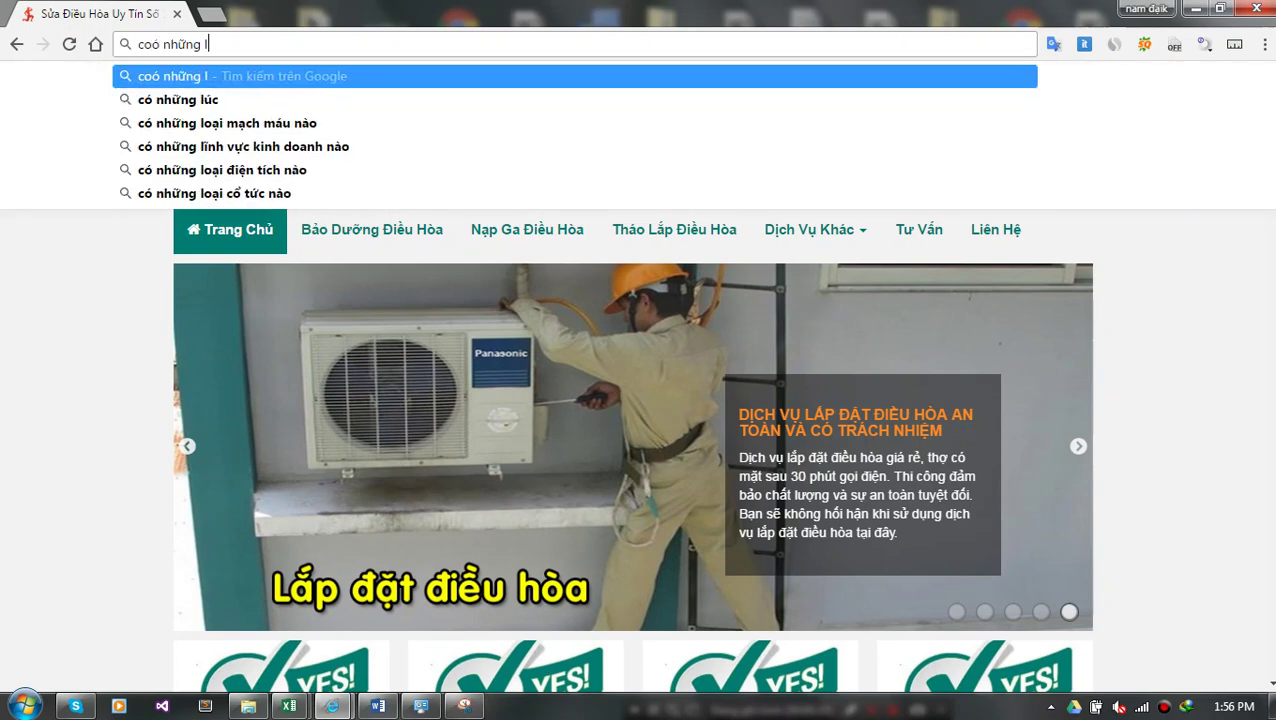
pyautogui.write('oại điều')
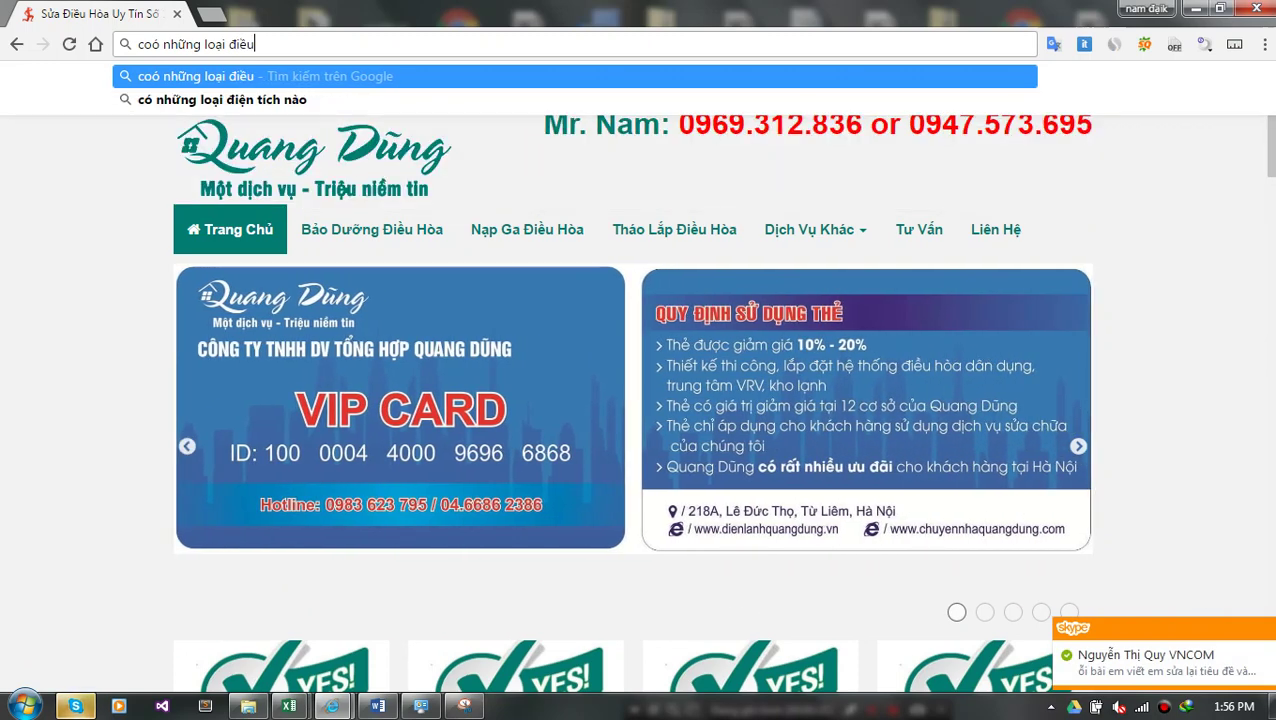
pyautogui.write(' hoà nào')
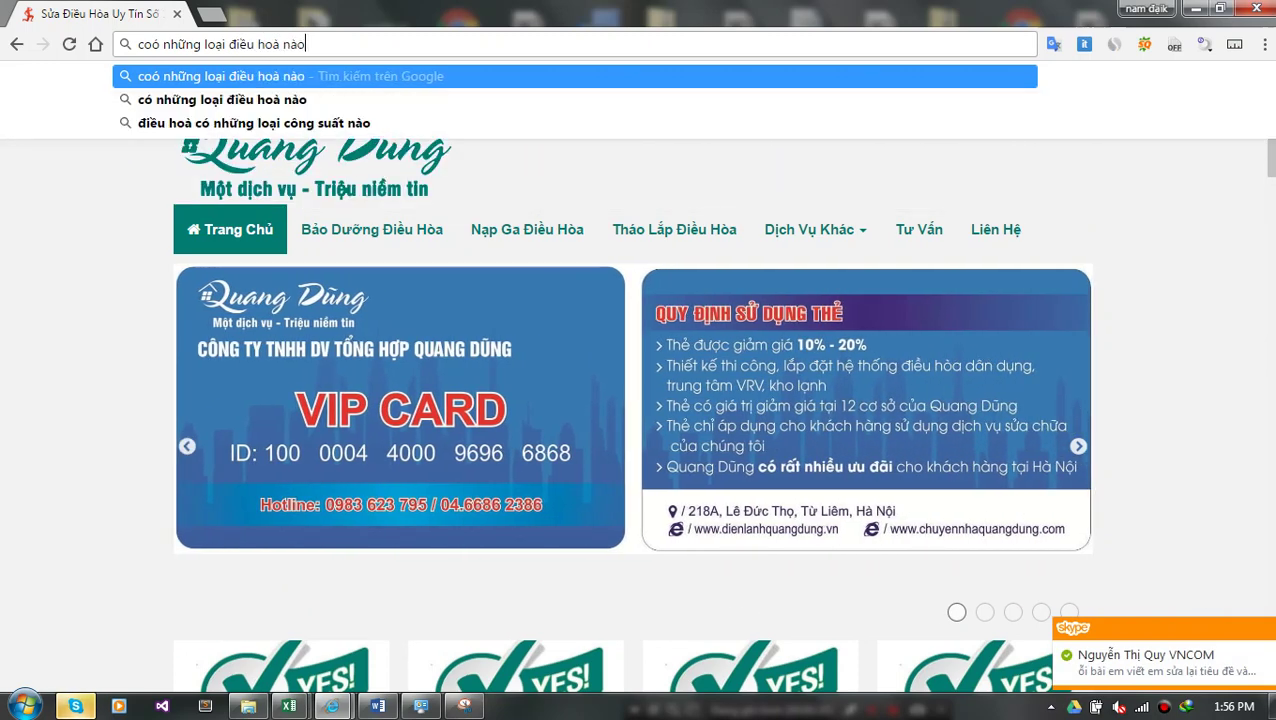
pyautogui.press('Return')
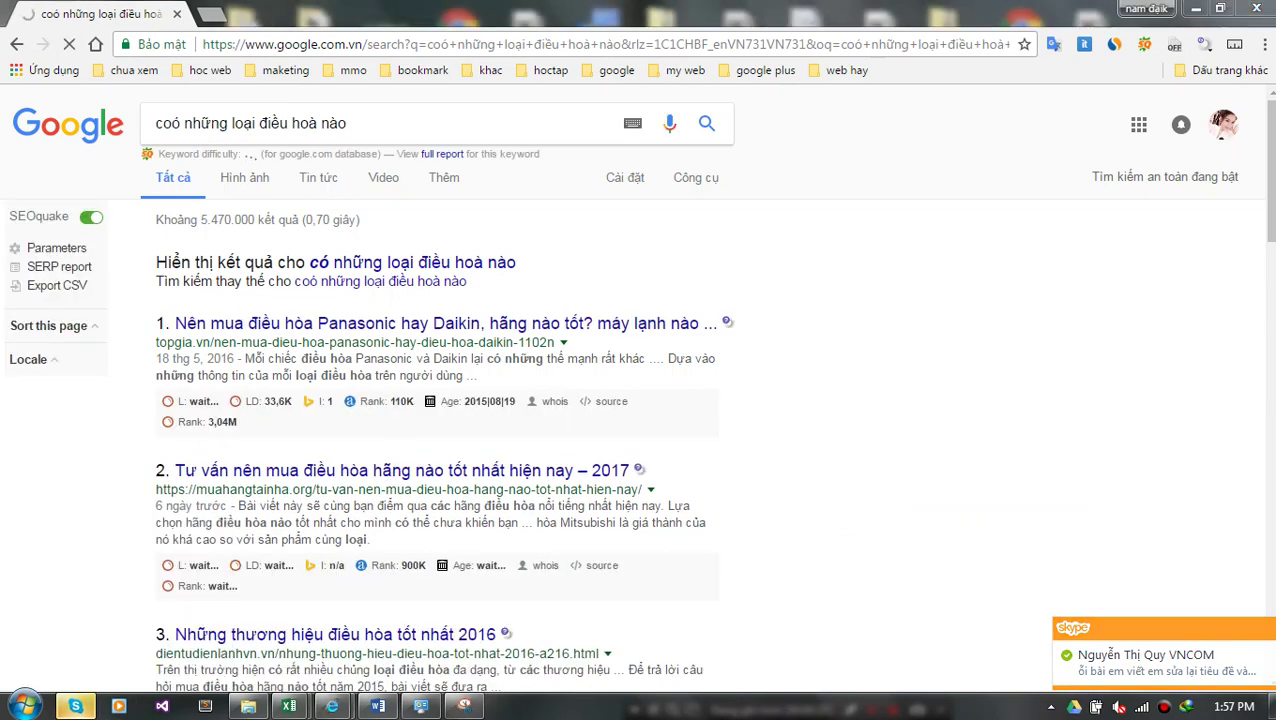
pyautogui.click(1145, 660)
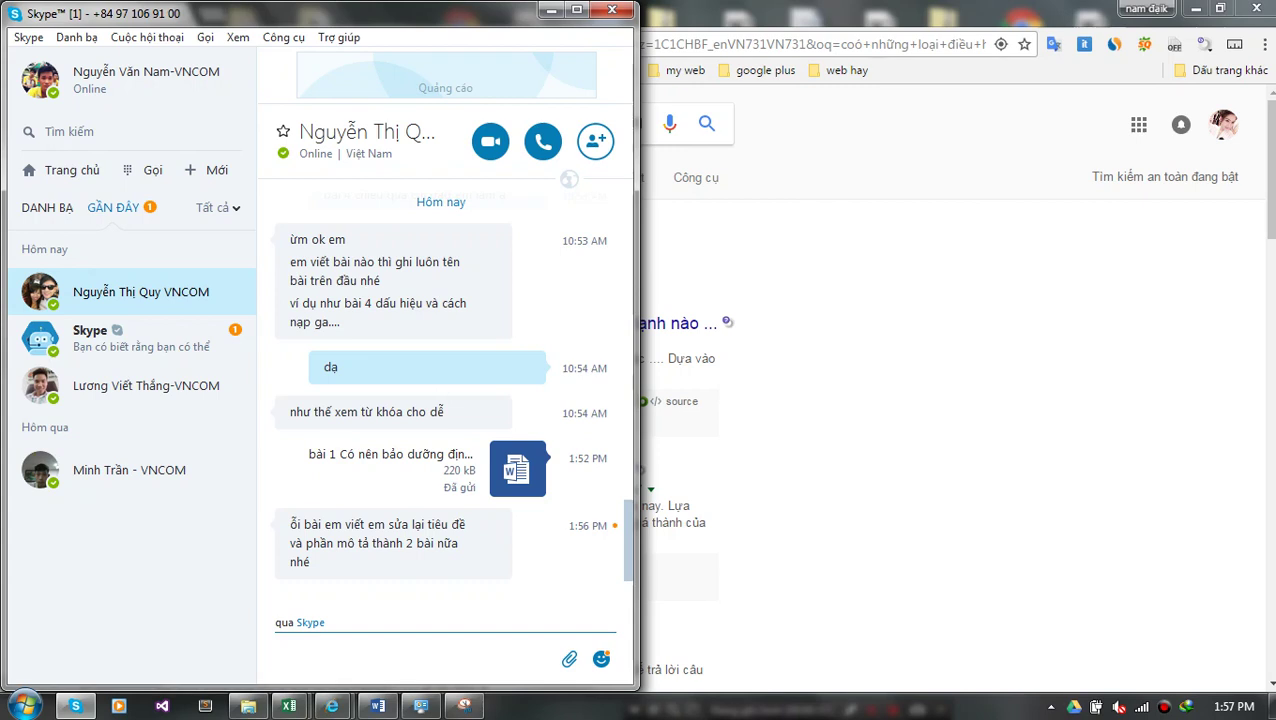
# - Send the Skype reply 'dạ vâng' and switch back to the Google results in Chrome
pyautogui.write('dạ v')
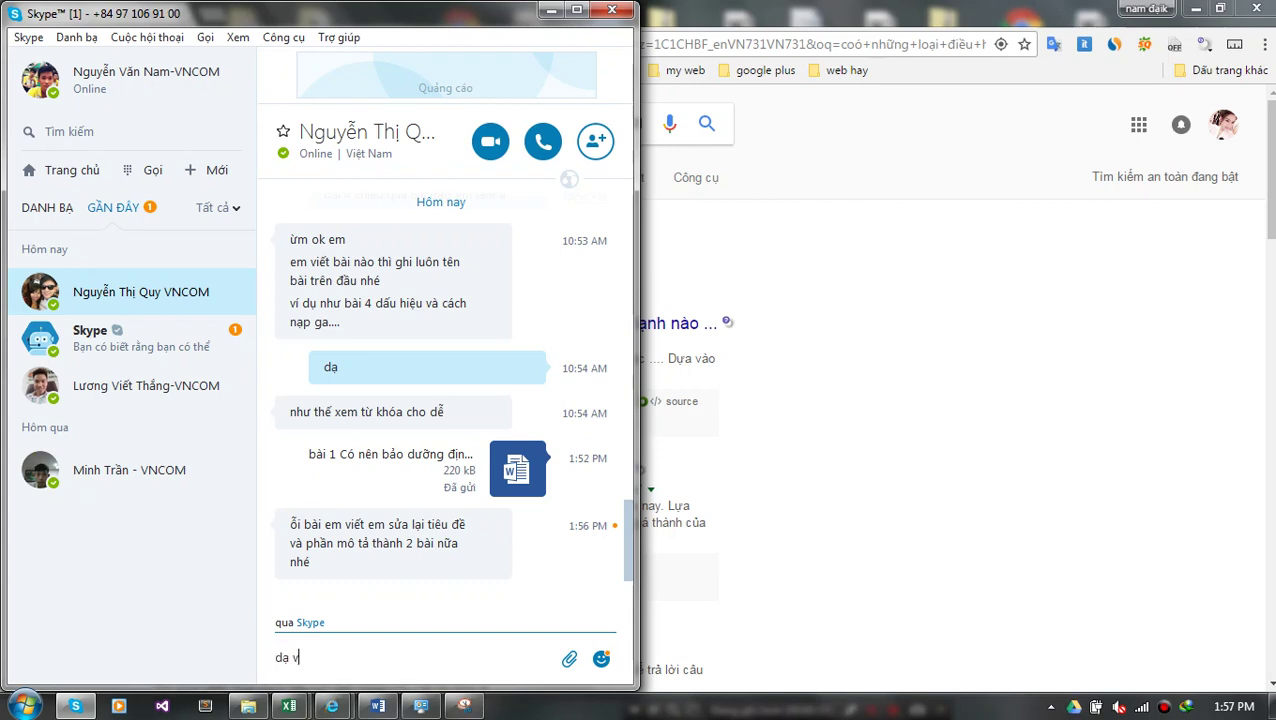
pyautogui.write('âng')
pyautogui.press('Return')
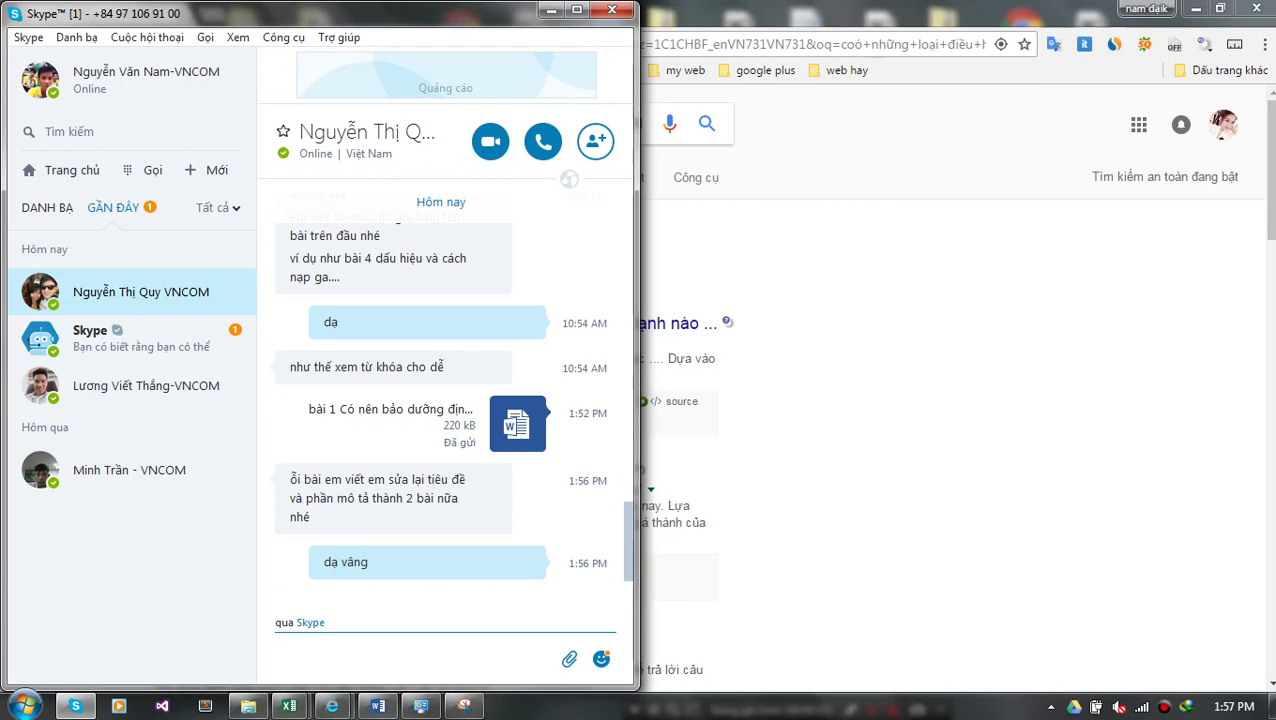
pyautogui.hotkey('alt', 'Tab')
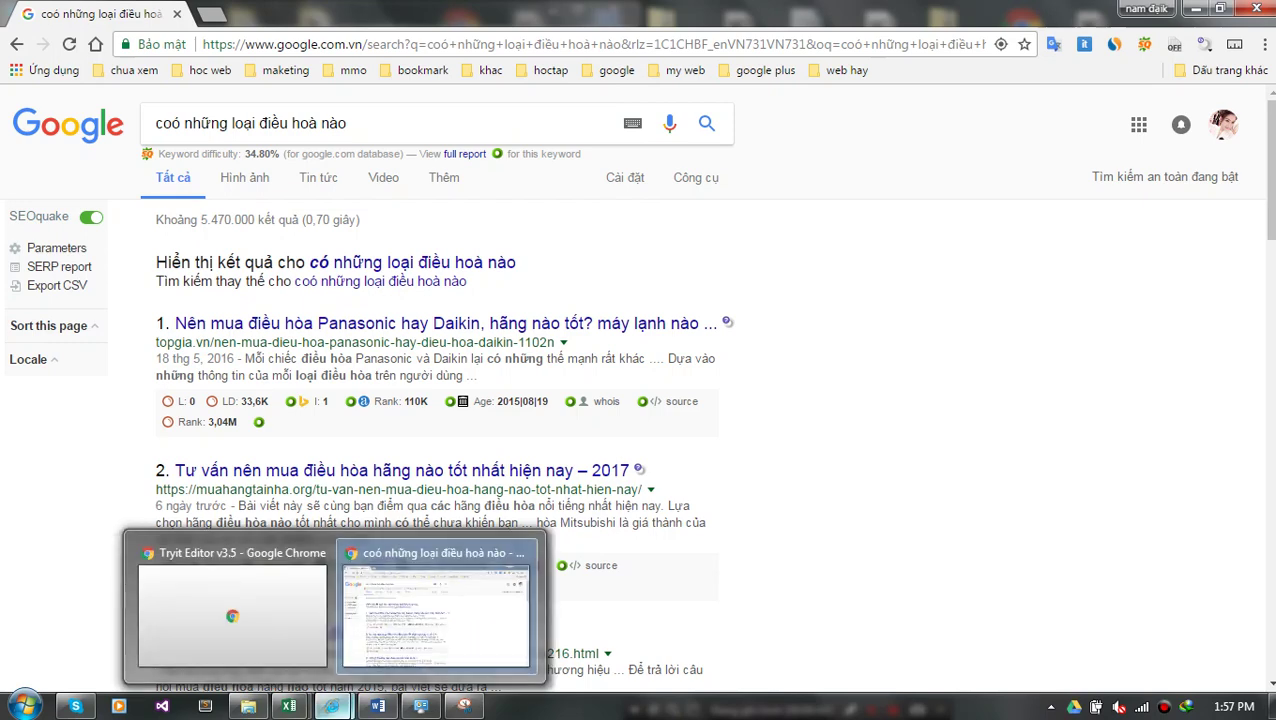
# - Bring the 'bài 1' maintenance article to the front and close its Navigation pane
pyautogui.moveTo(420, 706)
pyautogui.moveTo(377, 706)
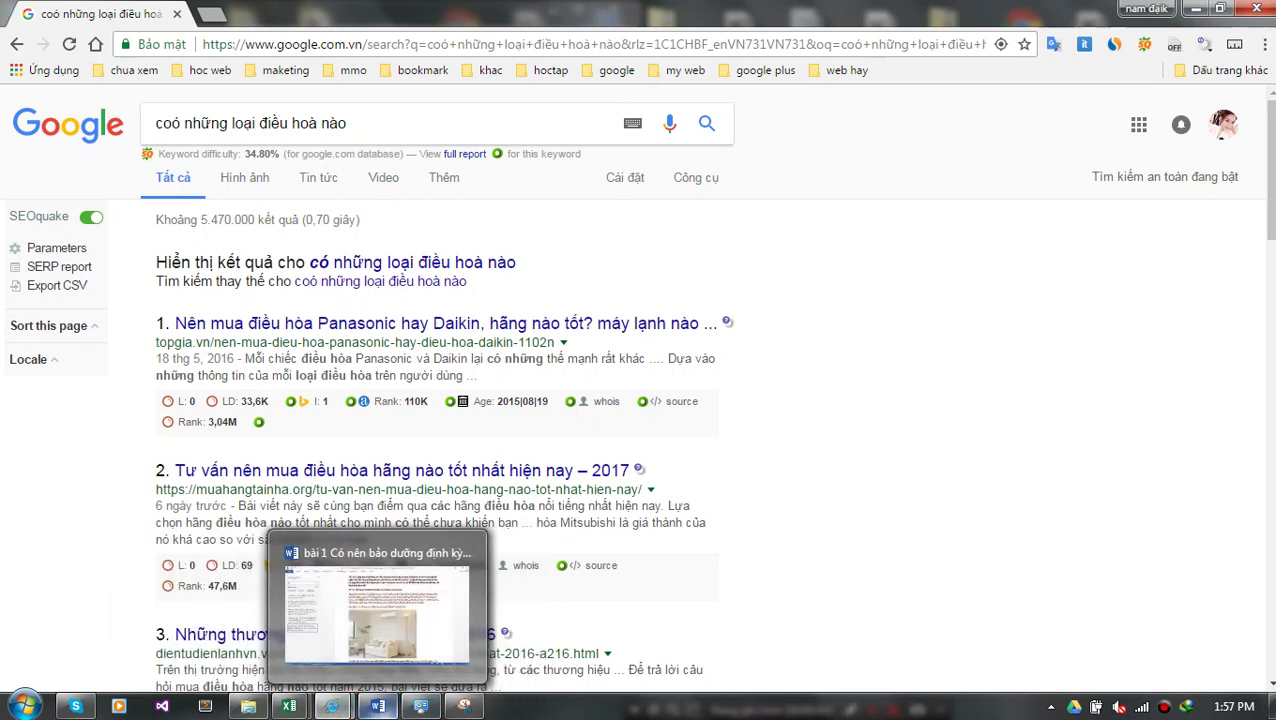
pyautogui.click(377, 612)
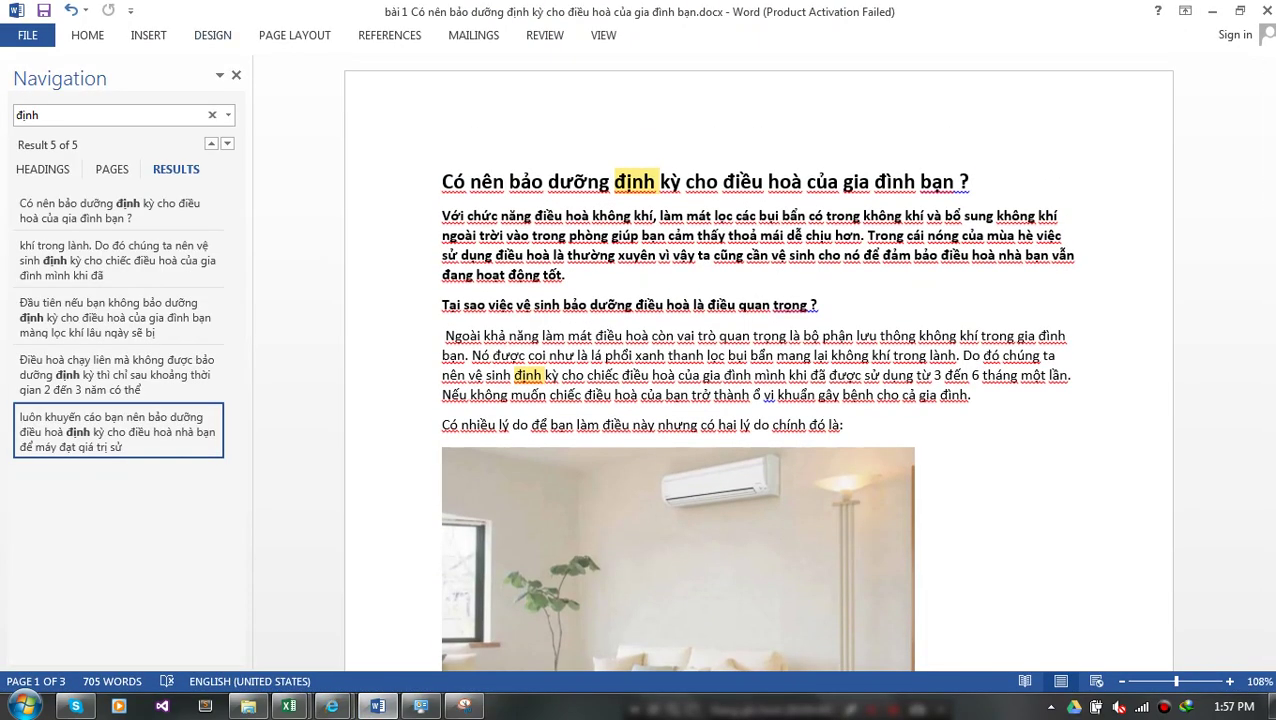
pyautogui.click(236, 75)
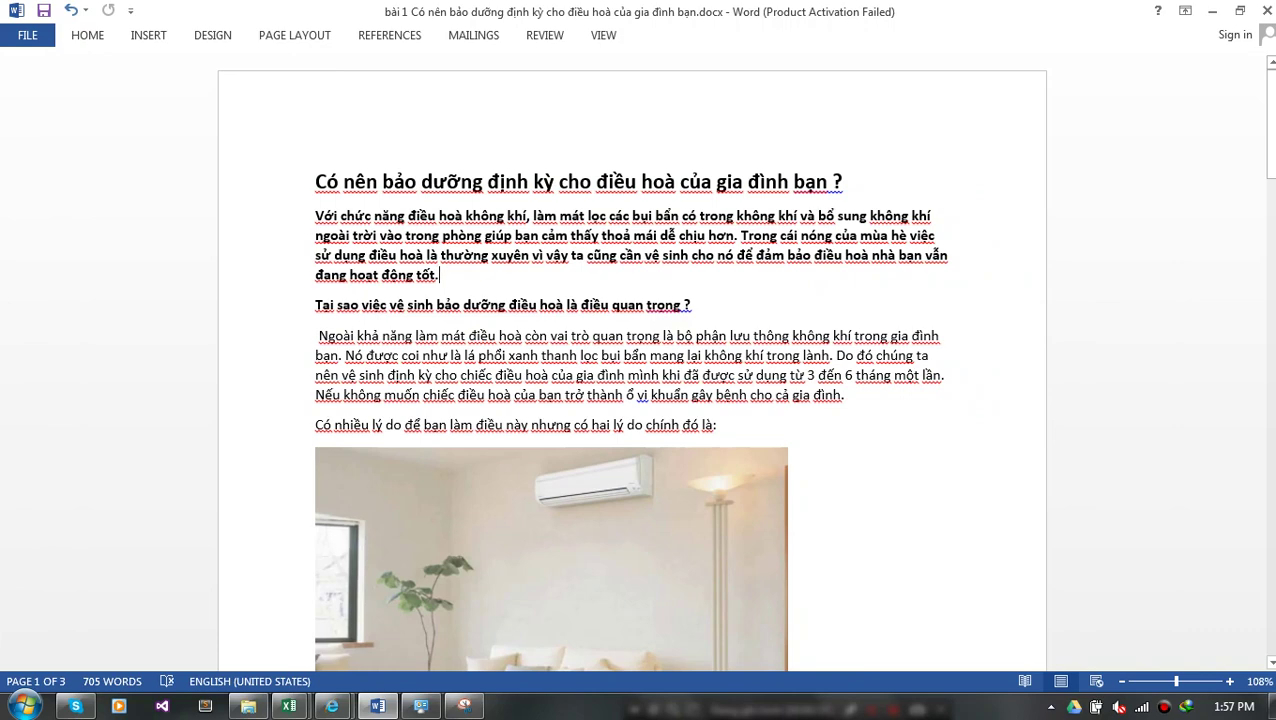
# - Copy the entire article text and go to the document's File Info page
pyautogui.hotkey('ctrl', 'a')
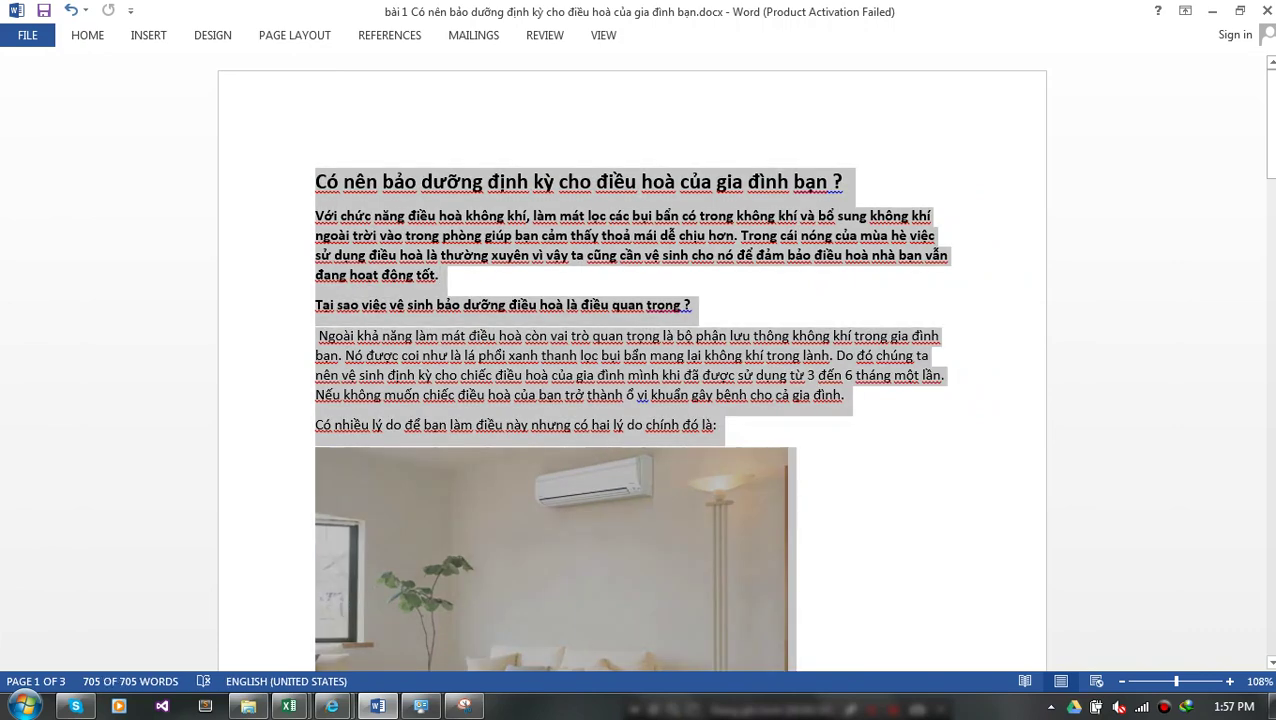
pyautogui.hotkey('ctrl', 'c')
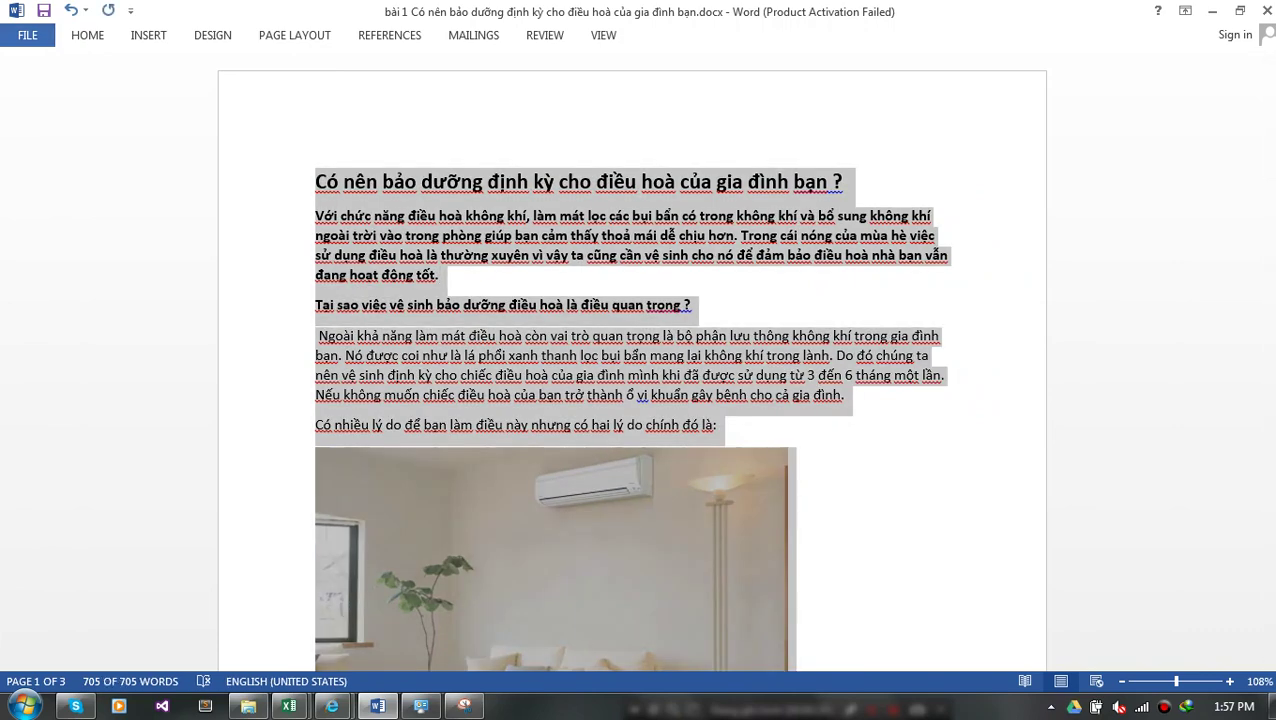
pyautogui.click(27, 35)
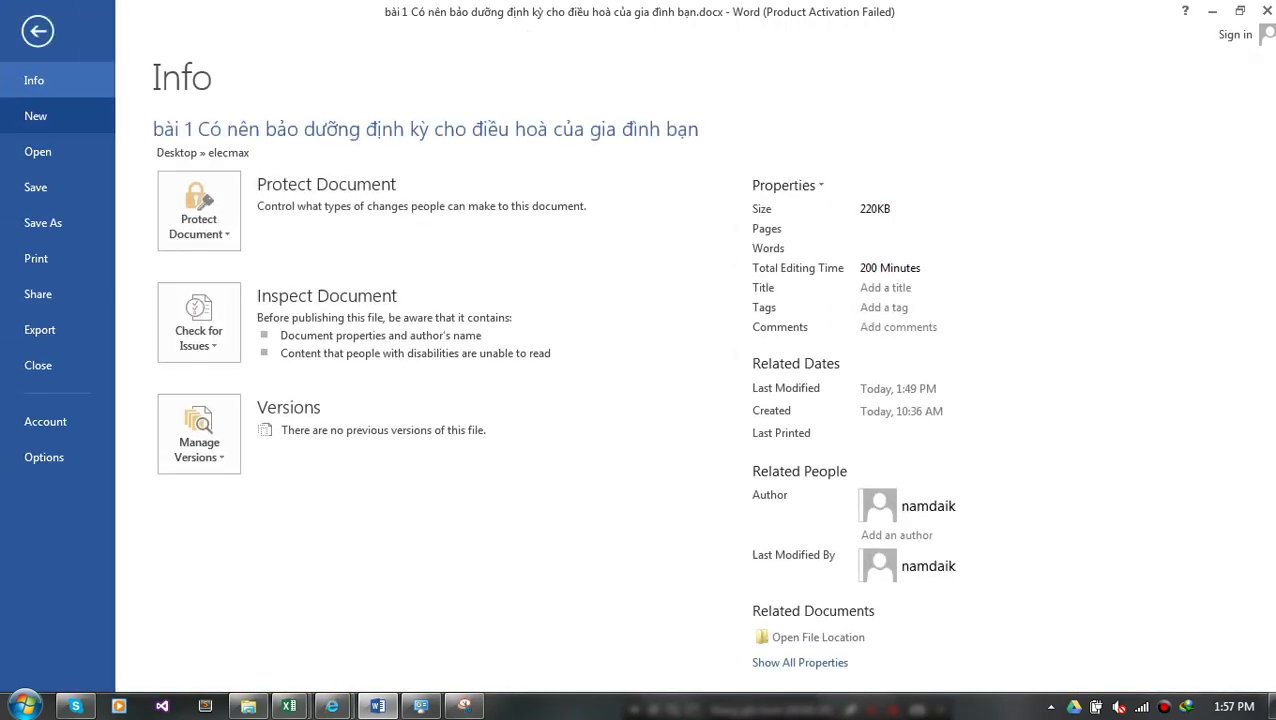
# - Create a new blank document from the File menu, then return to the 'bài 1' article
pyautogui.click(36, 116)
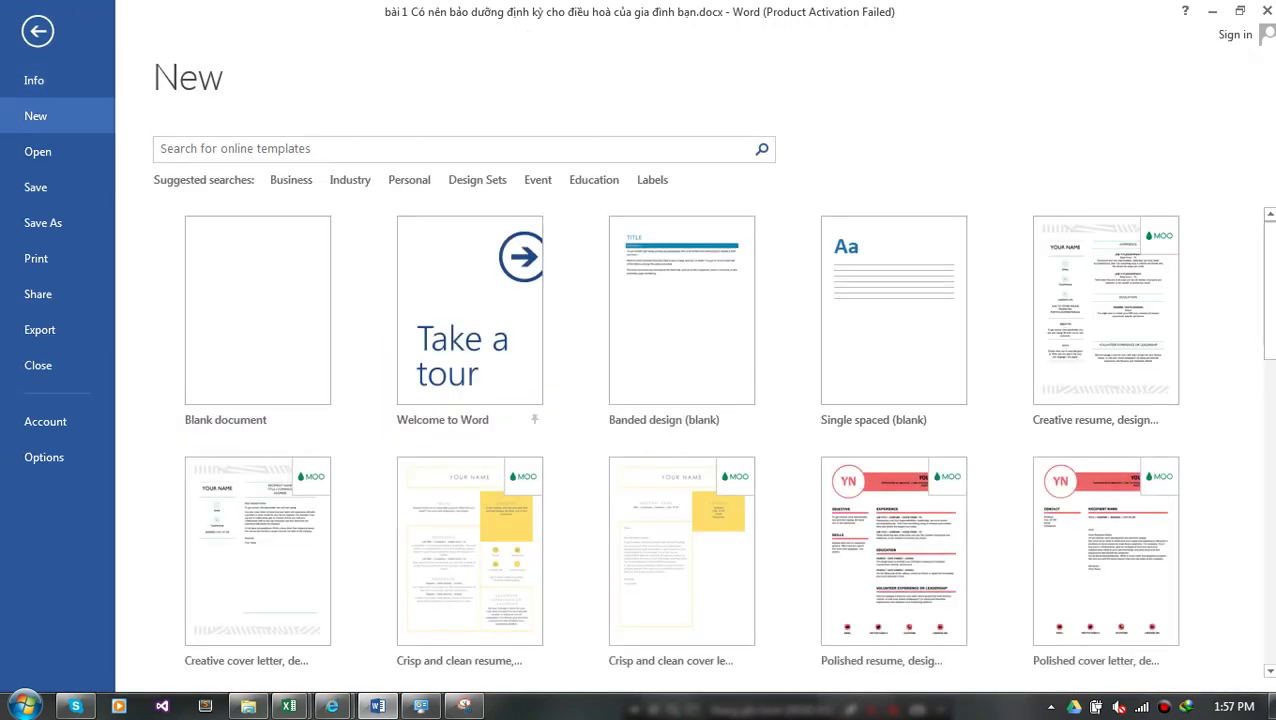
pyautogui.click(257, 310)
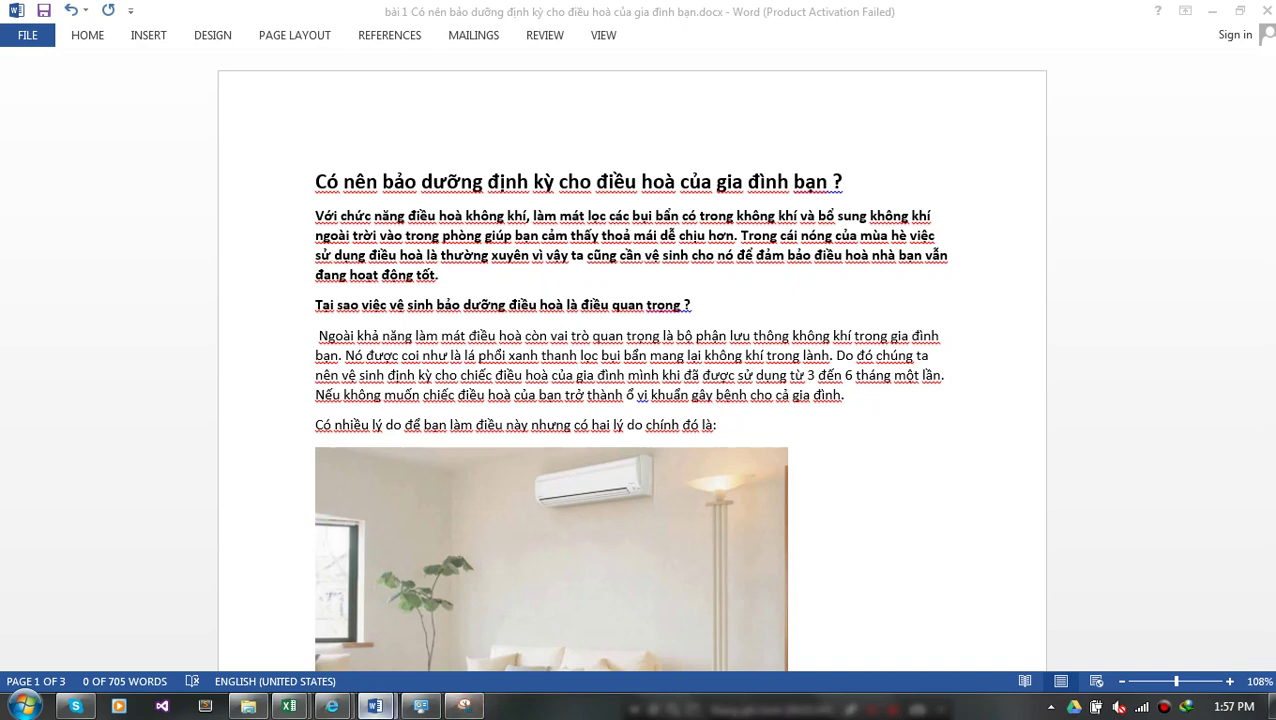
pyautogui.moveTo(375, 706)
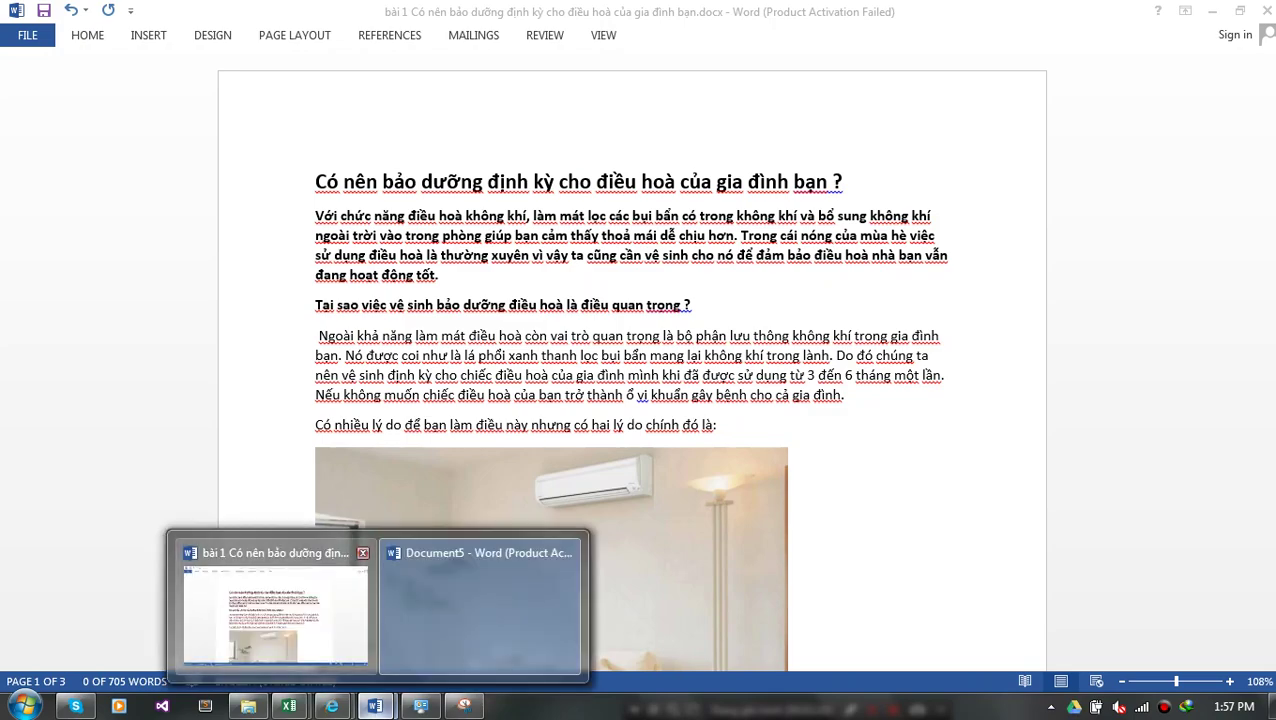
pyautogui.click(270, 600)
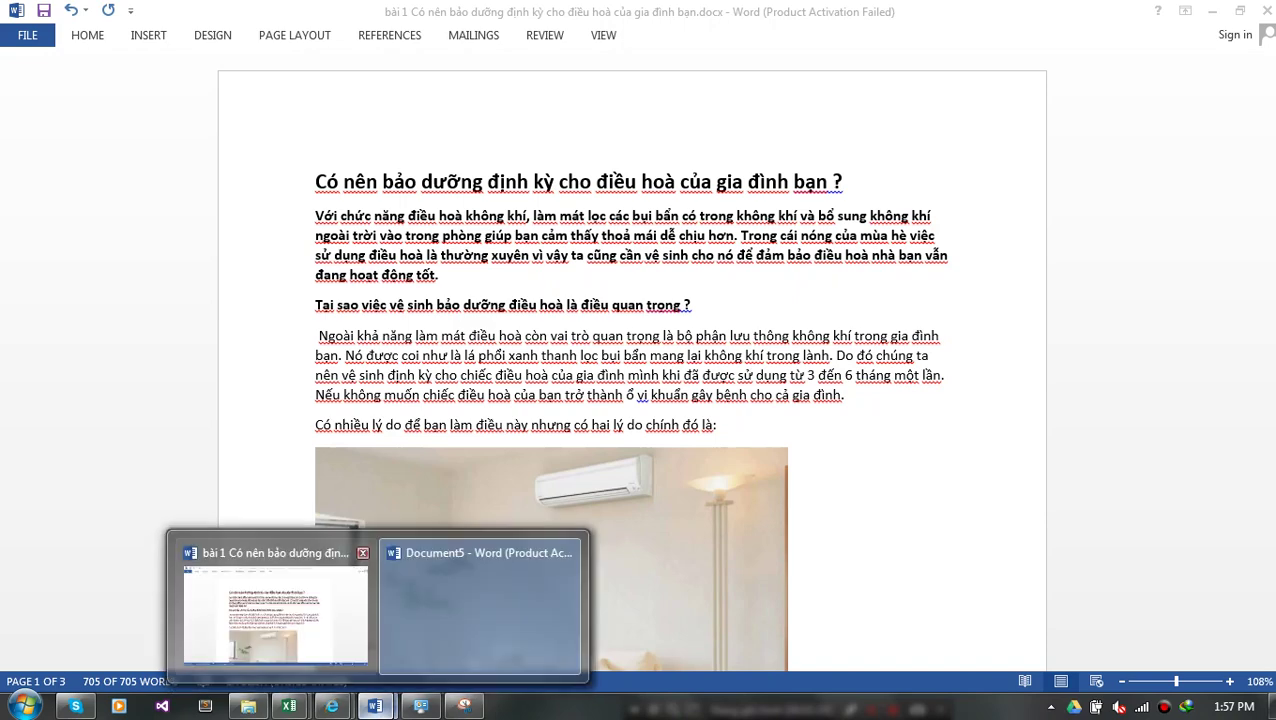
pyautogui.click(275, 600)
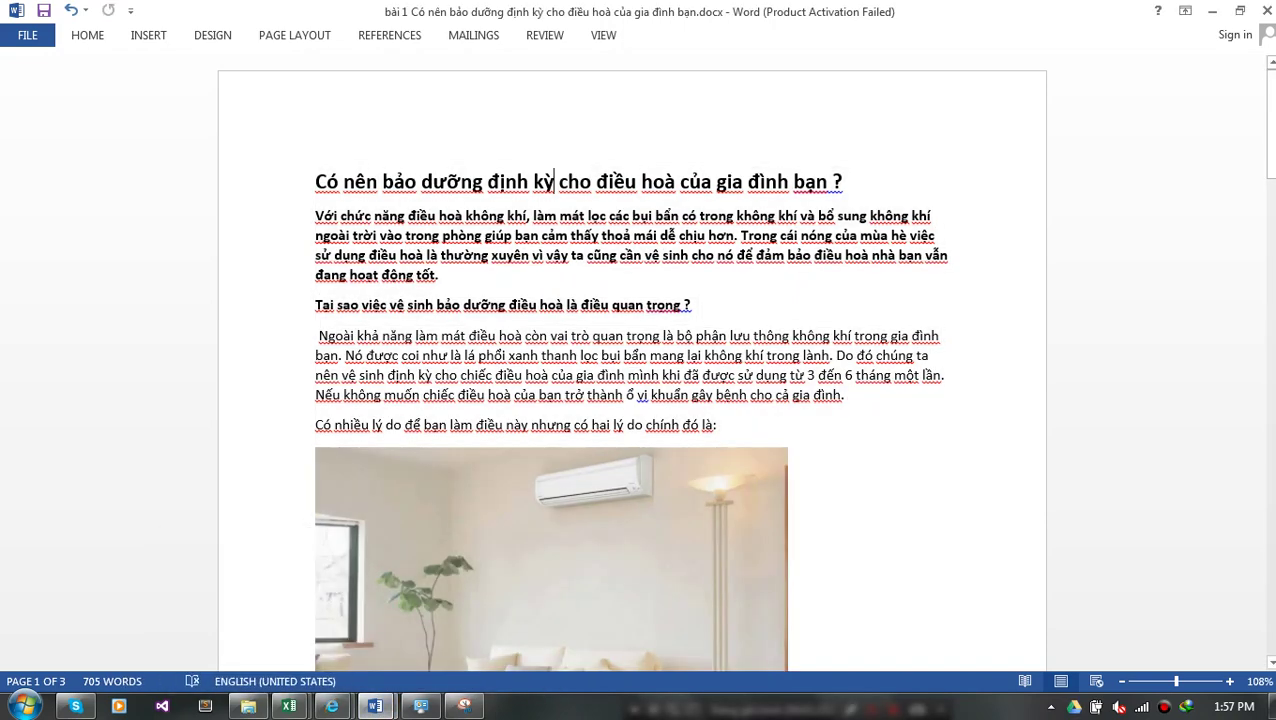
pyautogui.moveTo(376, 706)
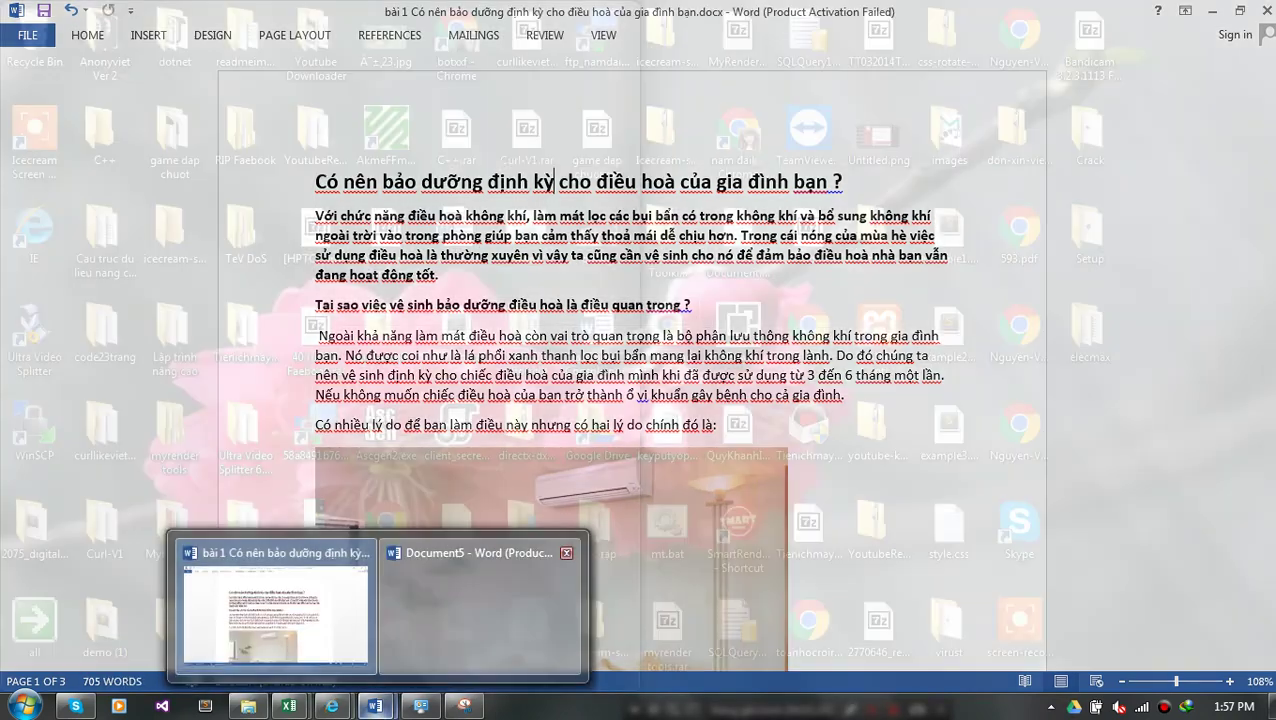
pyautogui.click(275, 610)
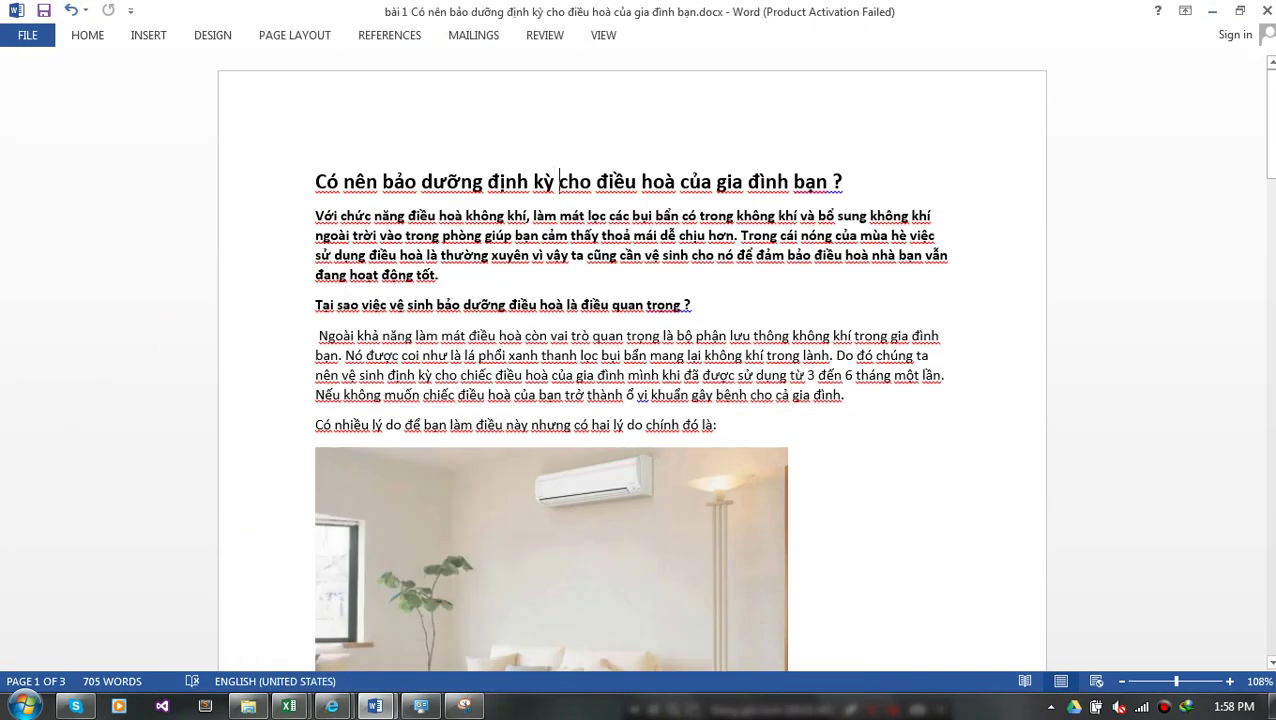
# - Select 'cho' in the article heading, then switch to blank Document5 and leave File Info
pyautogui.doubleClick(558, 181)
pyautogui.click(608, 180)
pyautogui.moveTo(375, 706)
pyautogui.click(480, 612)
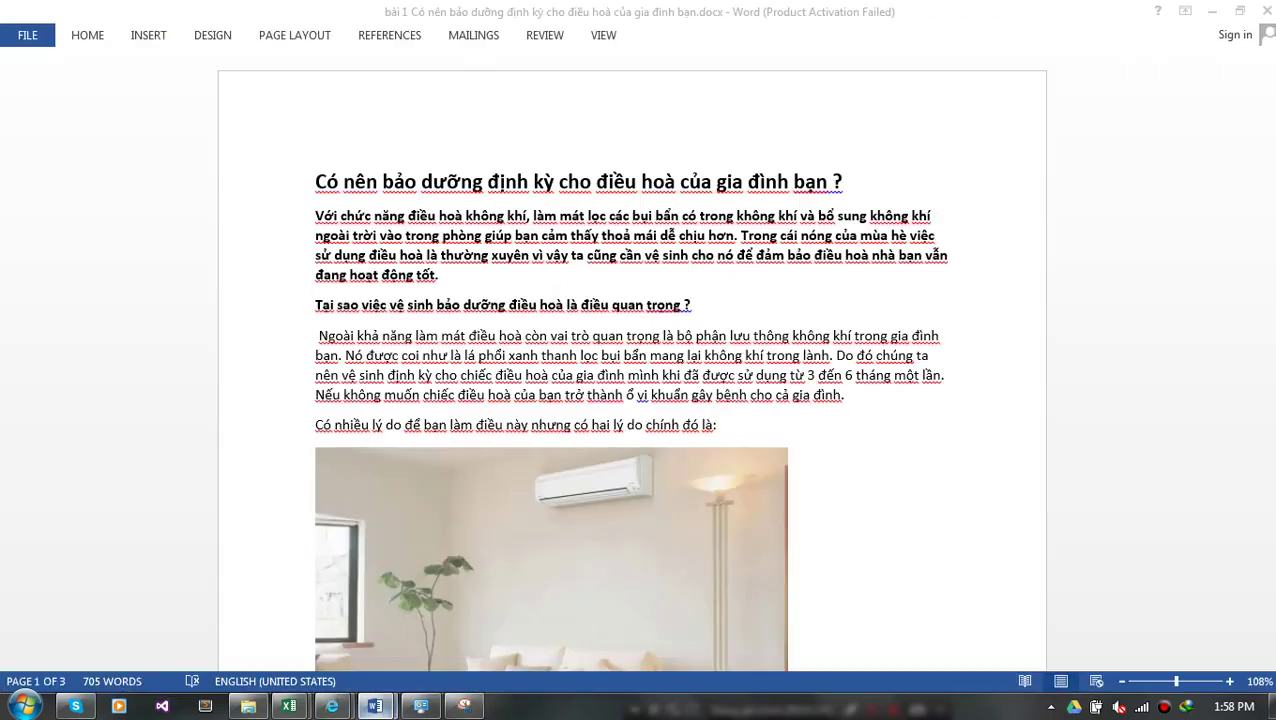
pyautogui.click(38, 31)
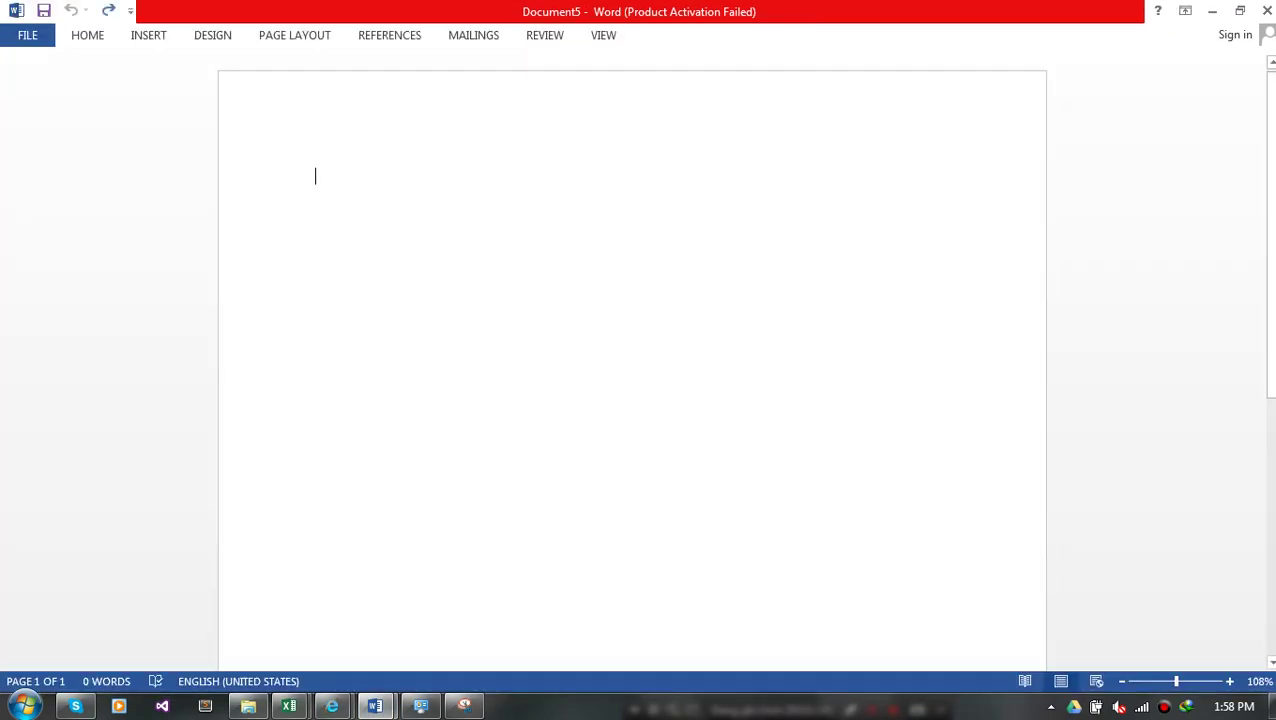
# - Paste the copied article into Document5 and select the start of its heading line
pyautogui.hotkey('ctrl', 'v')
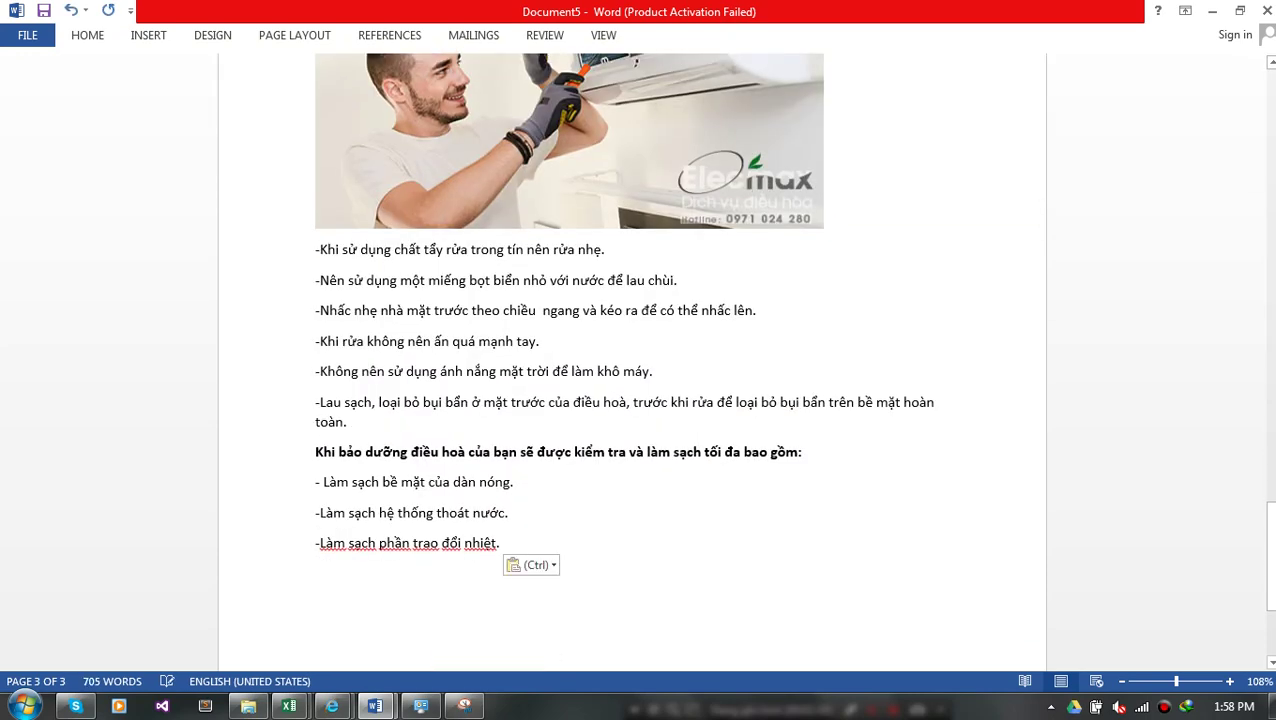
pyautogui.hotkey('ctrl', 'Home')
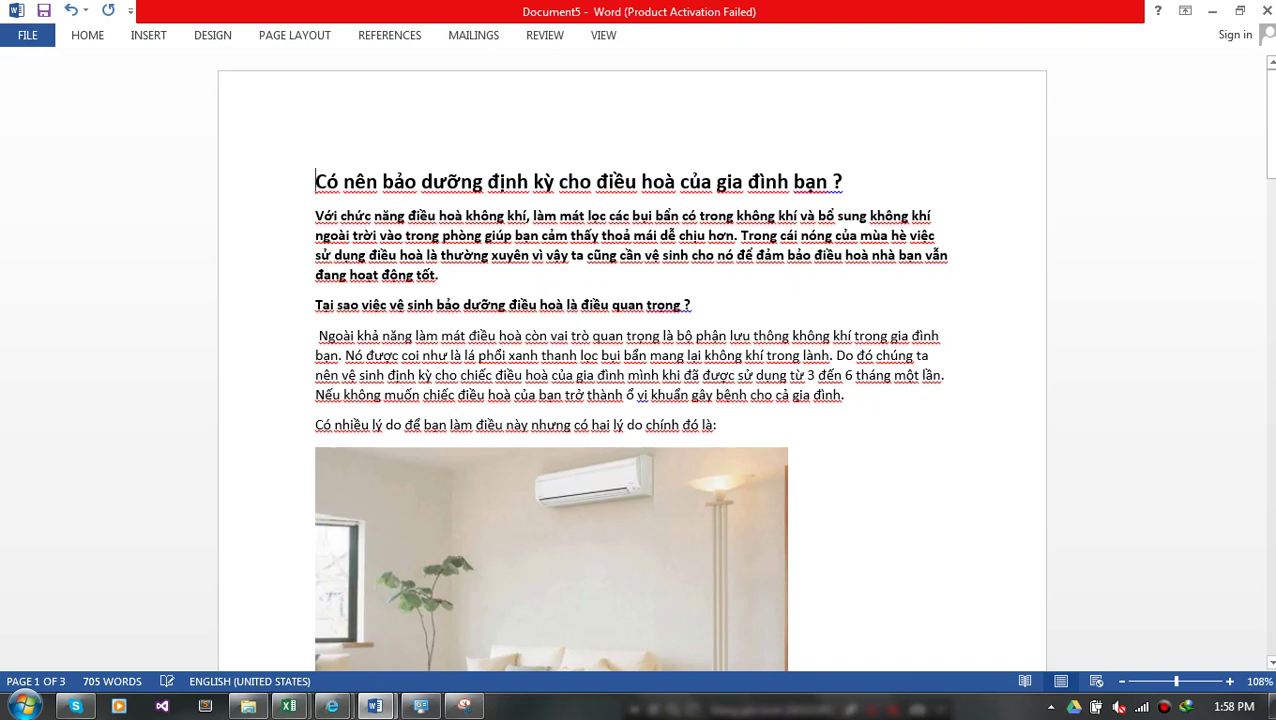
pyautogui.hotkey('ctrl', 'shift', 'Right')
pyautogui.hotkey('ctrl', 'shift', 'Right')
pyautogui.hotkey('ctrl', 'shift', 'Right')
pyautogui.hotkey('ctrl', 'shift', 'Right')
pyautogui.hotkey('ctrl', 'shift', 'Right')
pyautogui.hotkey('ctrl', 'shift', 'Right')
pyautogui.hotkey('ctrl', 'shift', 'Right')
pyautogui.hotkey('ctrl', 'shift', 'Right')
pyautogui.hotkey('ctrl', 'shift', 'Right')
pyautogui.hotkey('ctrl', 'shift', 'Right')
pyautogui.hotkey('ctrl', 'shift', 'Right')
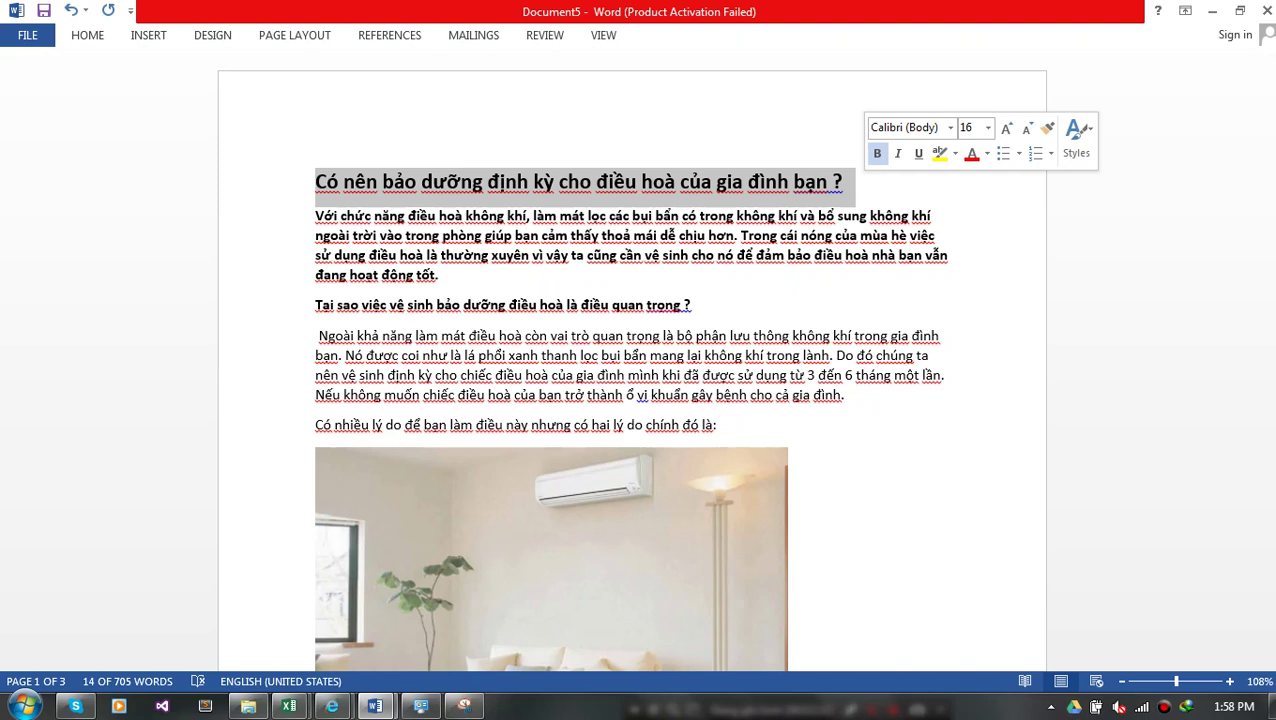
# - Delete the old heading, undo that, and insert an empty line above the first paragraph
pyautogui.press('Delete')
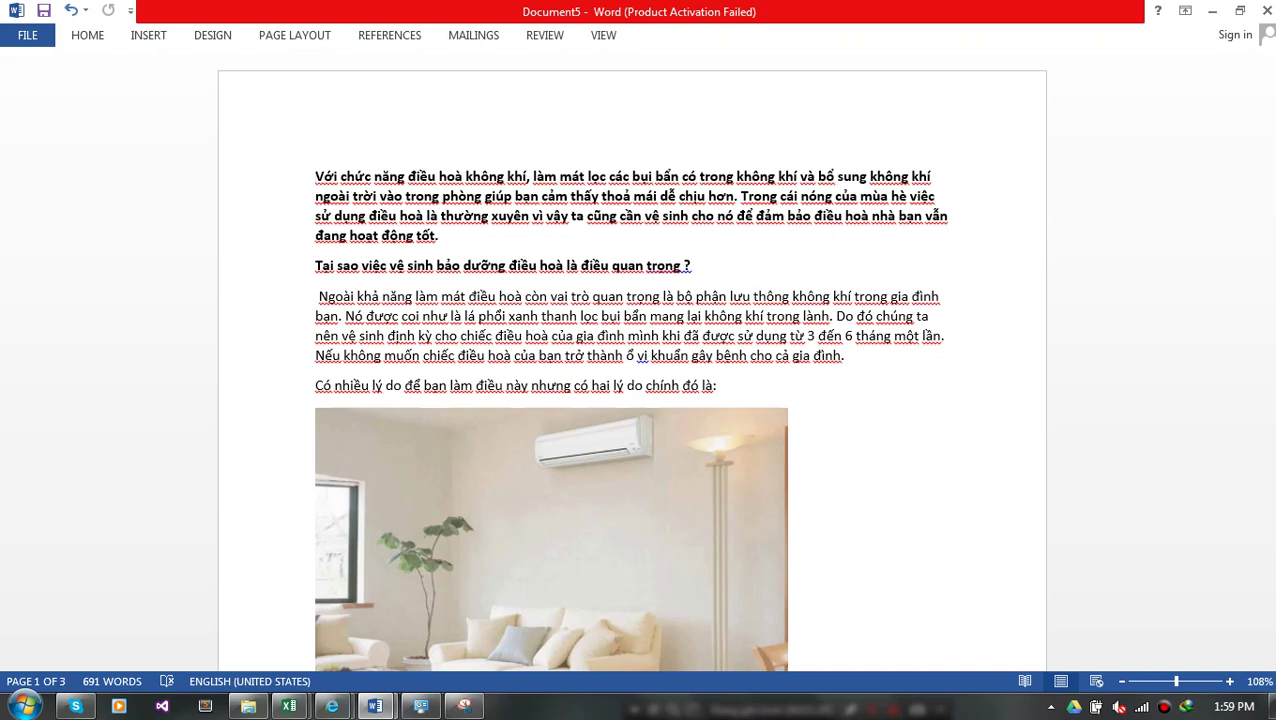
pyautogui.hotkey('ctrl', 'z')
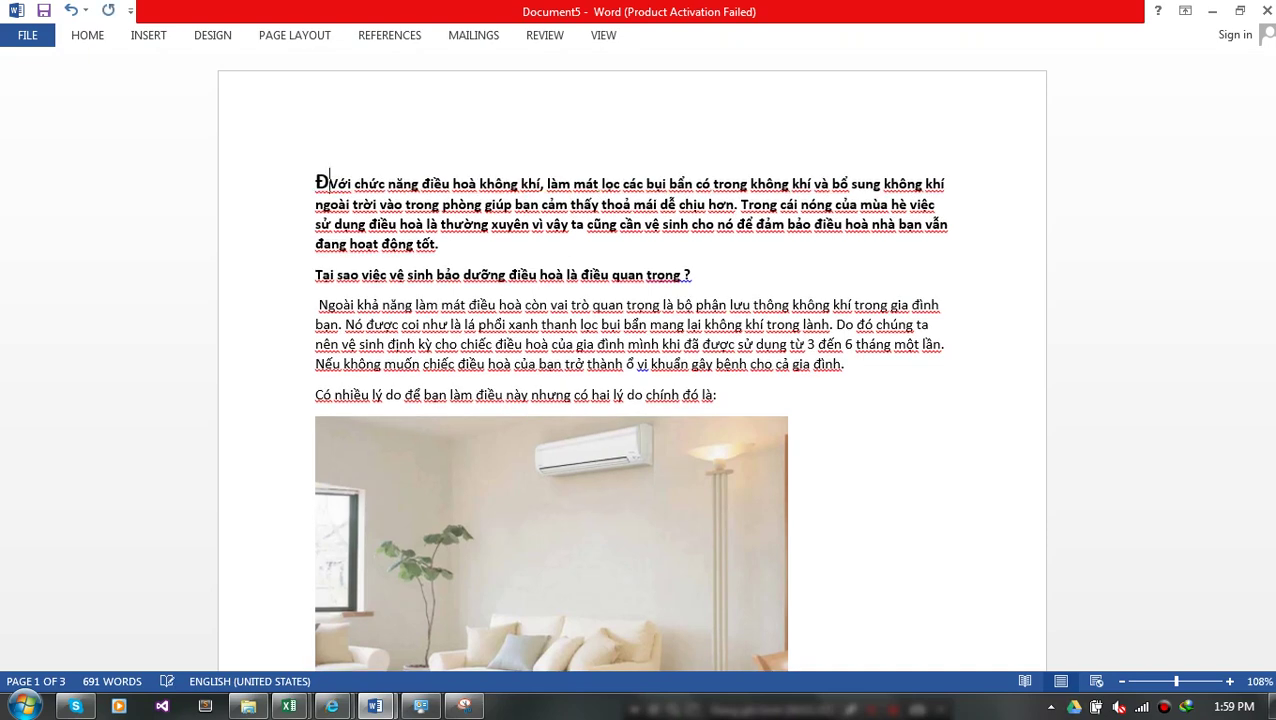
pyautogui.hotkey('ctrl', 'z')
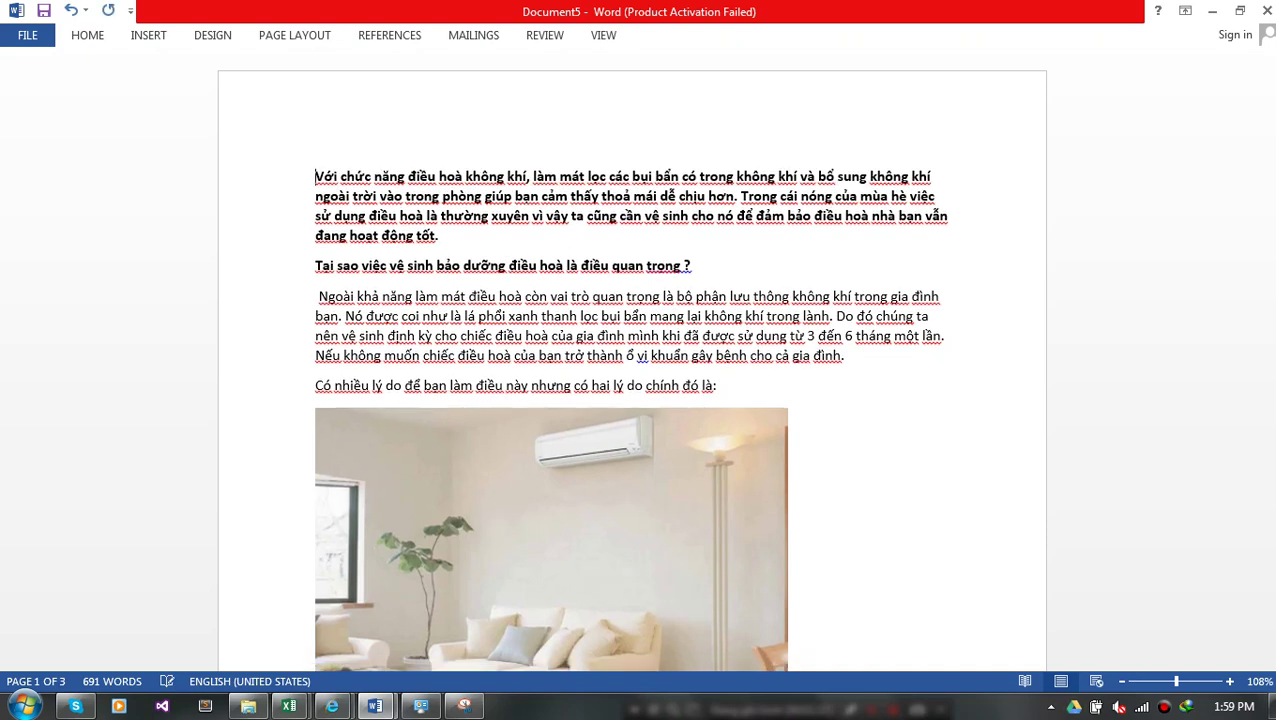
pyautogui.press('Return')
pyautogui.press('Up')
pyautogui.write('d')
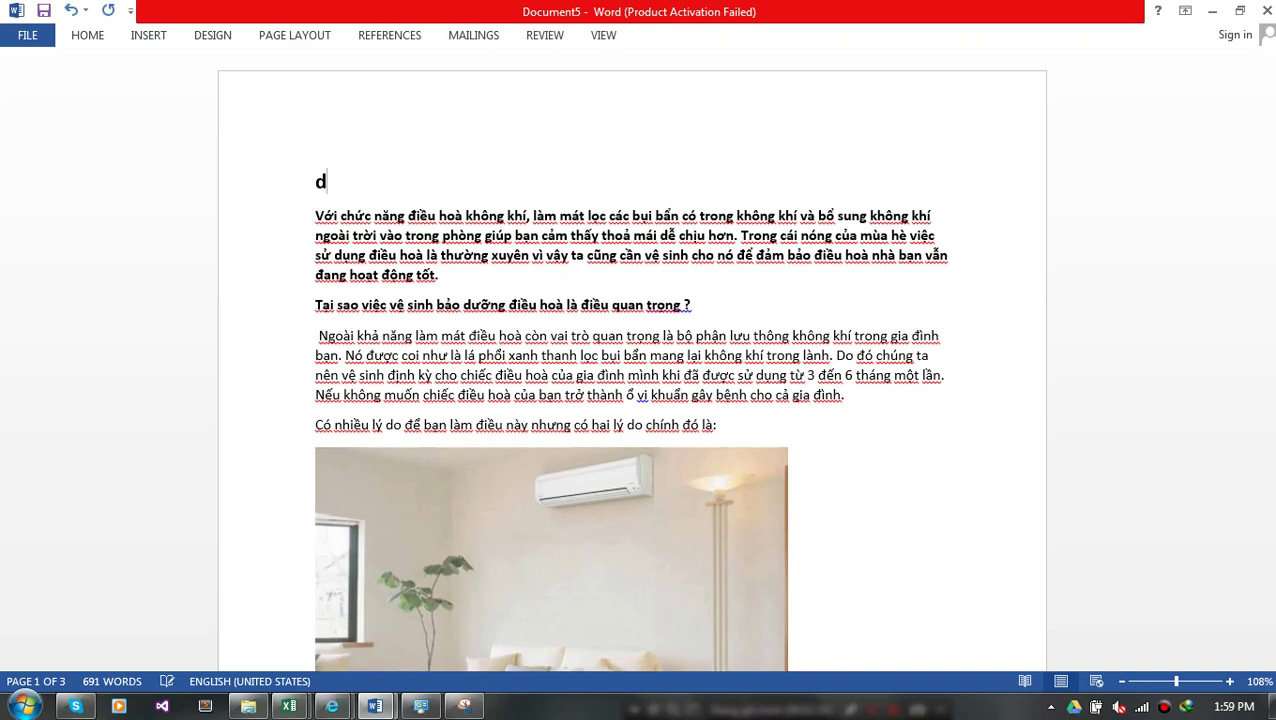
pyautogui.write('d')
pyautogui.press('BackSpace')
# - Begin typing the new heading 'Điều hoà sử dụng…', erasing several mistyped letters
pyautogui.write('Đ')
pyautogui.write('iêu hoà')
pyautogui.write(' h')
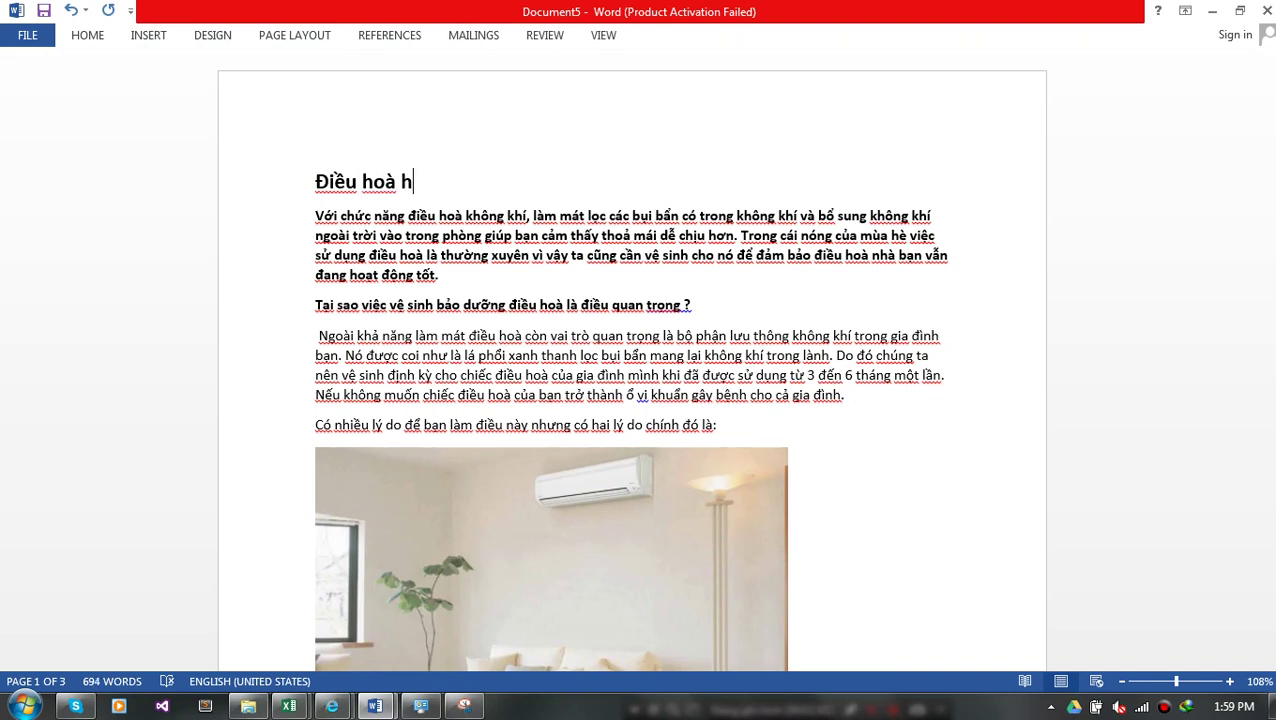
pyautogui.press('BackSpace')
pyautogui.write('s')
pyautogui.write('i')
pyautogui.press('BackSpace')
pyautogui.write('ưr')
pyautogui.write(' du')
pyautogui.press('BackSpace')
pyautogui.press('BackSpace')
pyautogui.press('BackSpace')
pyautogui.press('BackSpace')
pyautogui.press('BackSpace')
pyautogui.press('BackSpace')
pyautogui.press('BackSpace')
pyautogui.press('BackSpace')
pyautogui.press('BackSpace')
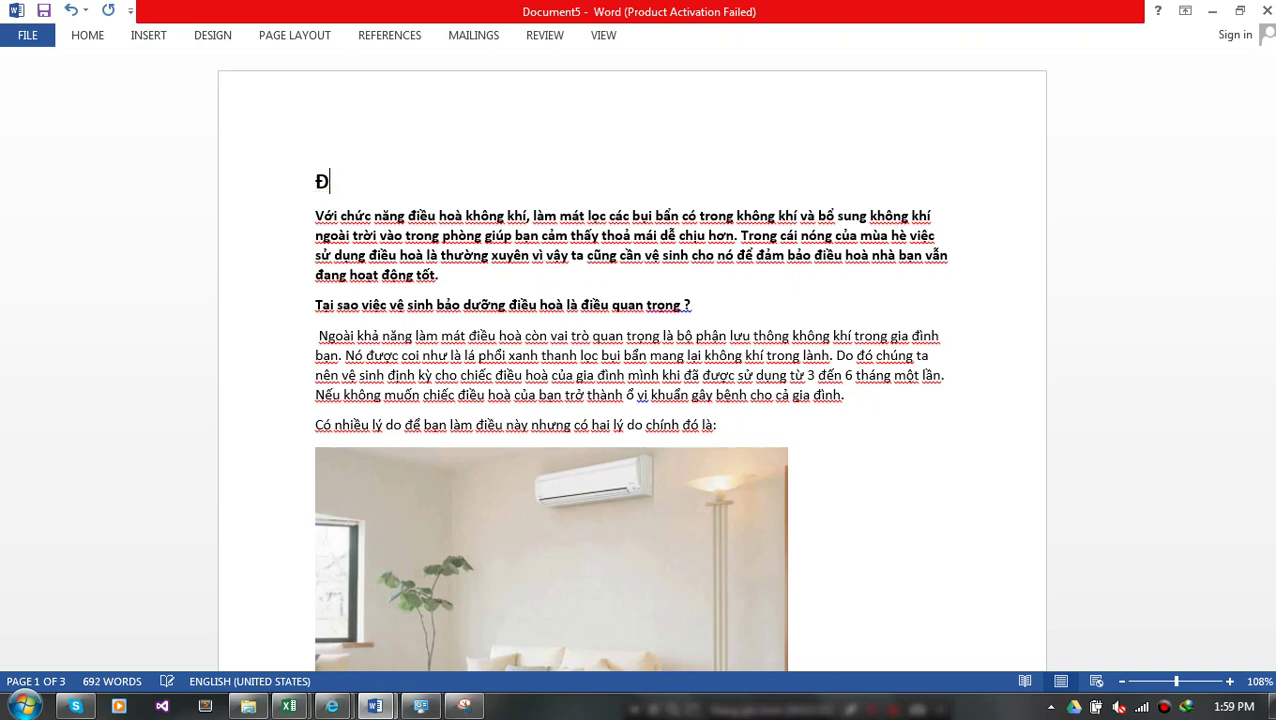
pyautogui.write('d')
pyautogui.press('BackSpace')
pyautogui.press('BackSpace')
# - Type the heading 'Điều hoà sử dụng trong bao lâu thì cần được bảo dưỡng ?' and correct 'Điều'
pyautogui.write('Điêu')
pyautogui.write(' h')
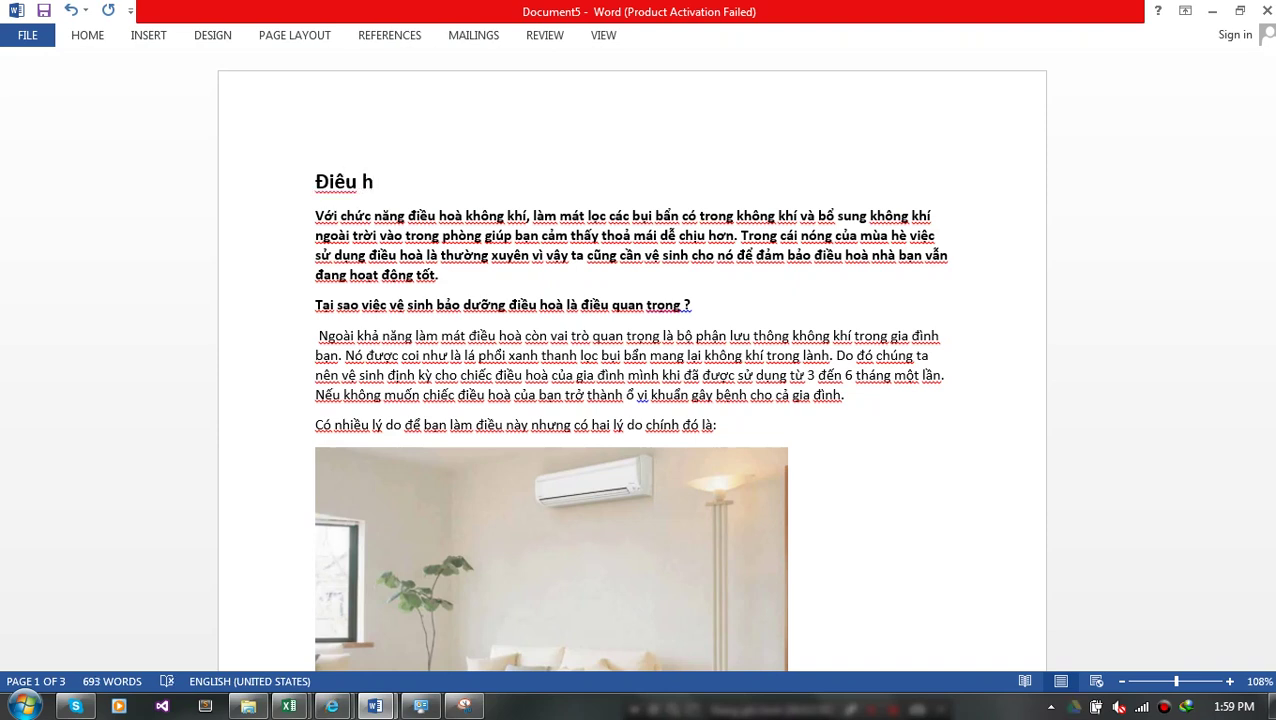
pyautogui.write('oaà ')
pyautogui.write('sưử đuụng')
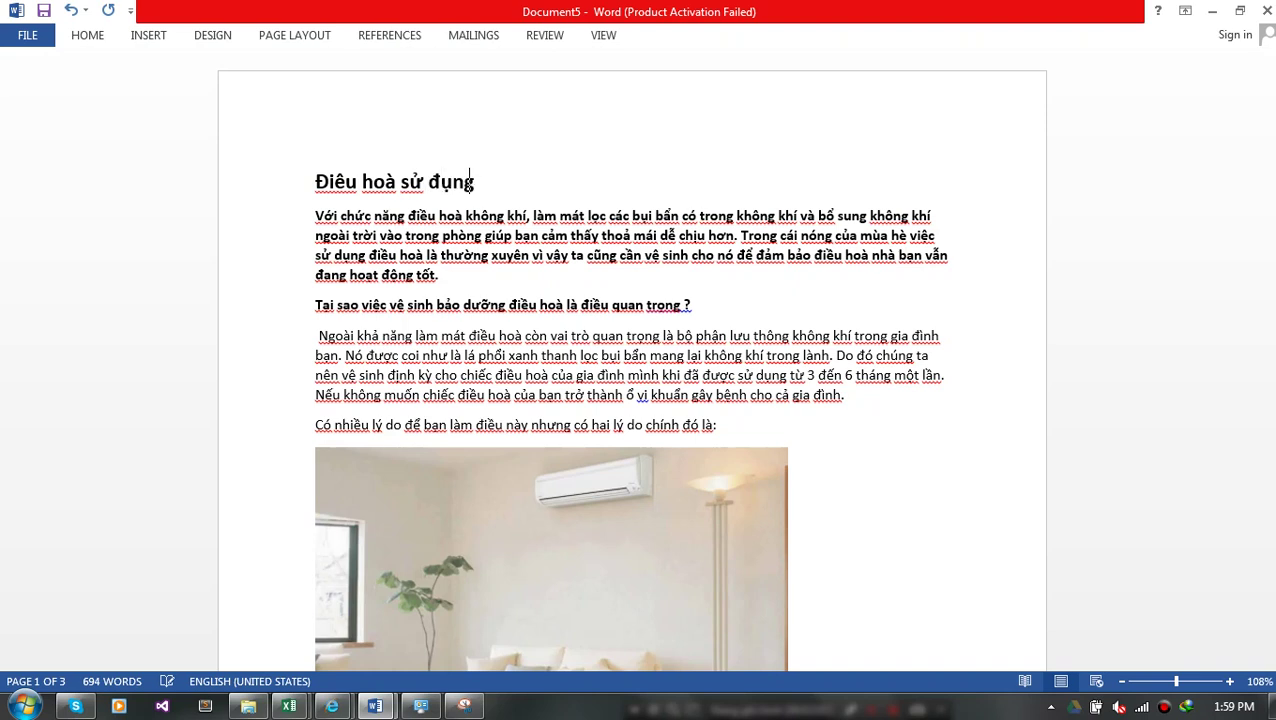
pyautogui.write(' trong bao ')
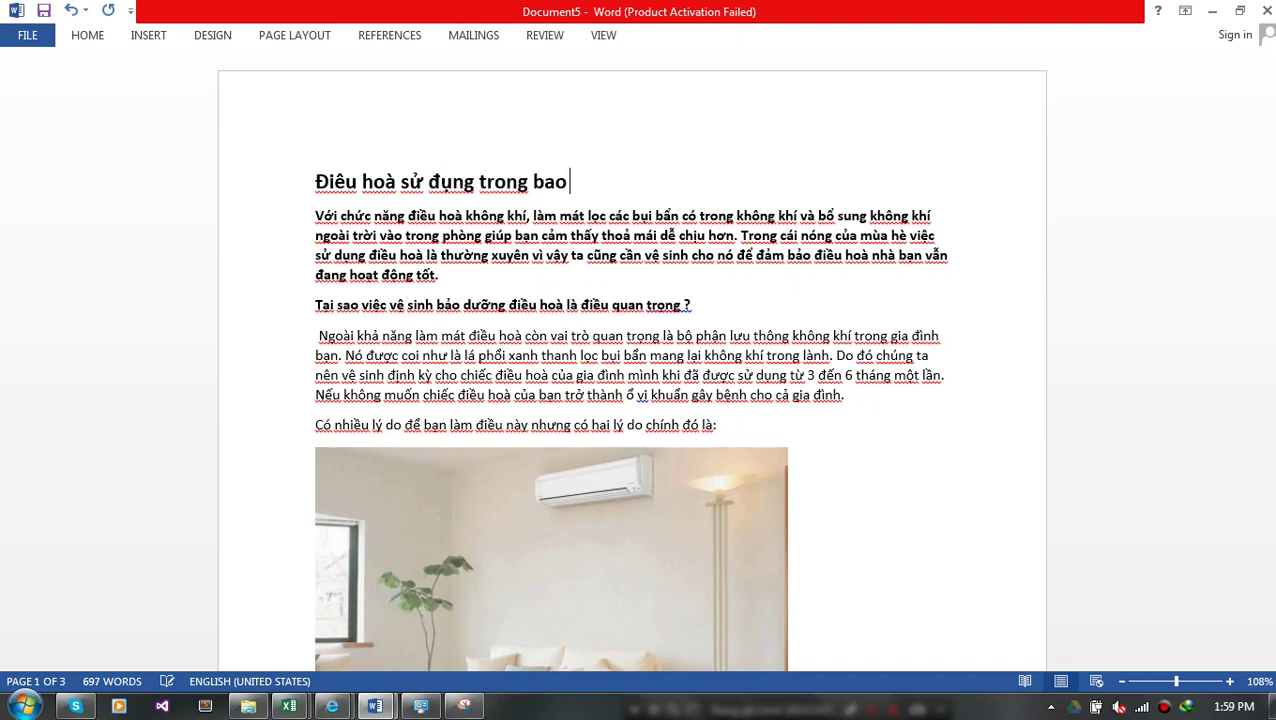
pyautogui.write('laâu')
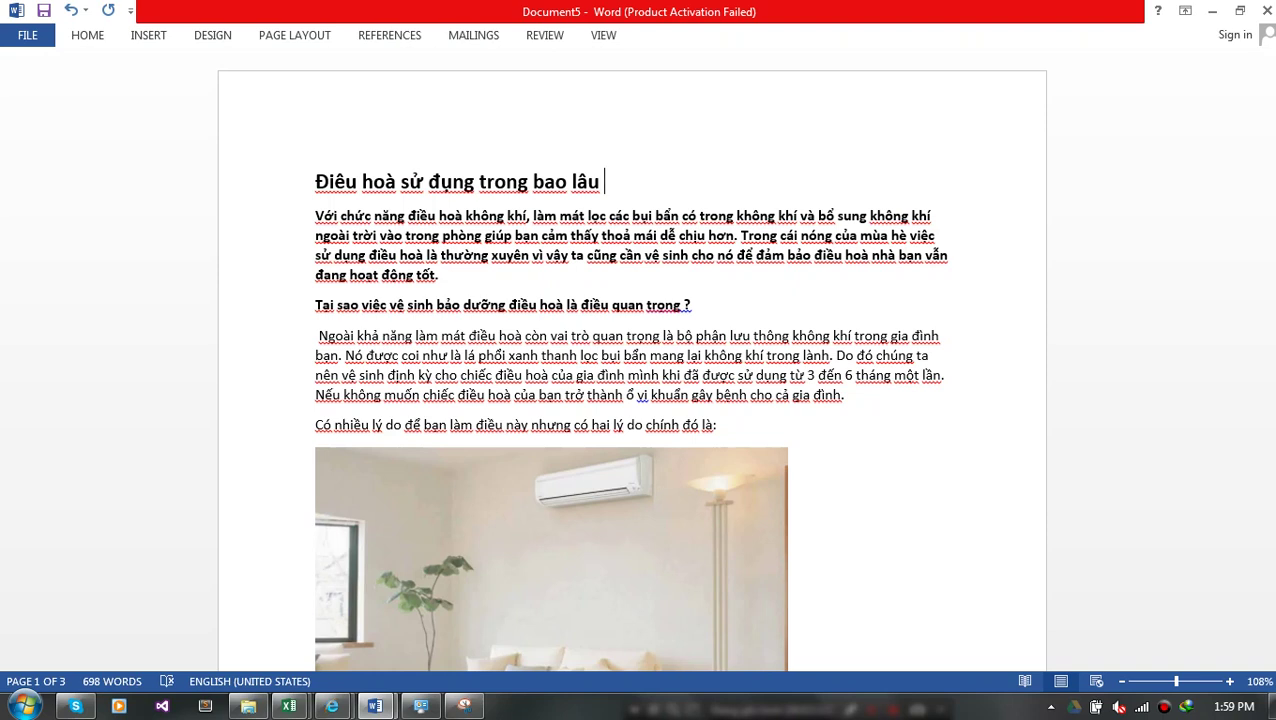
pyautogui.write('thì ca')
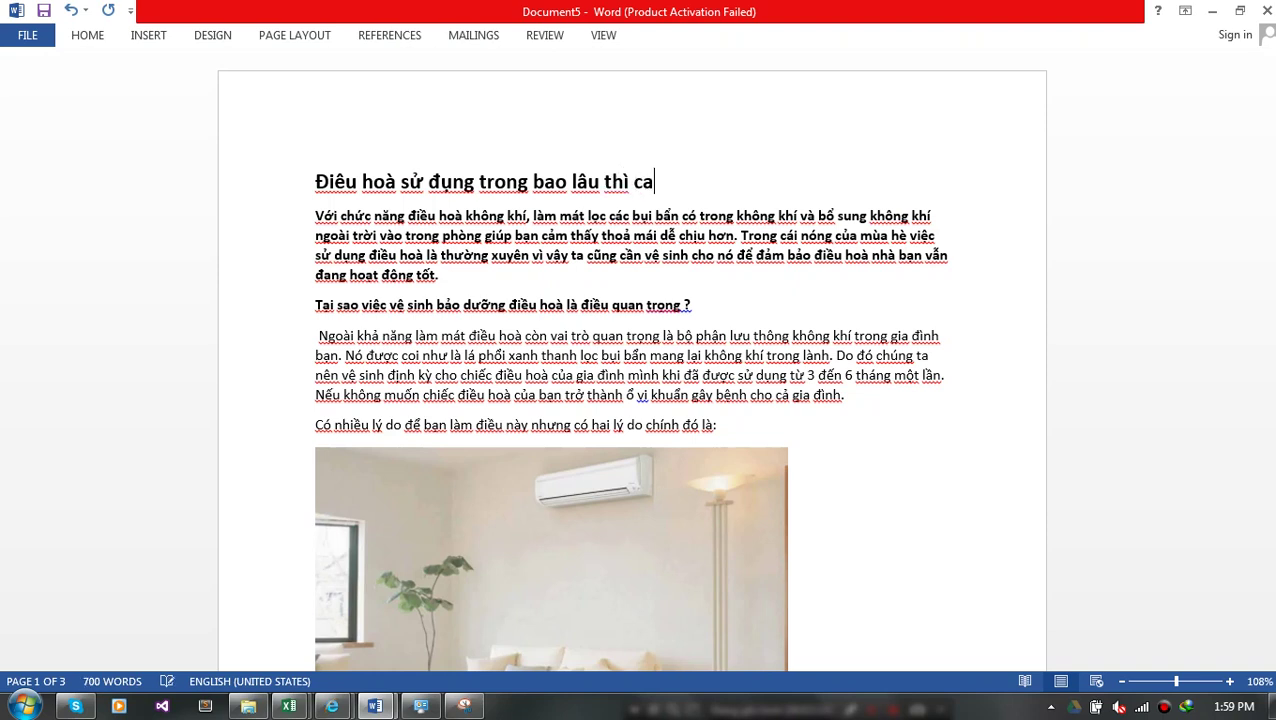
pyautogui.write('anf dduwowcj')
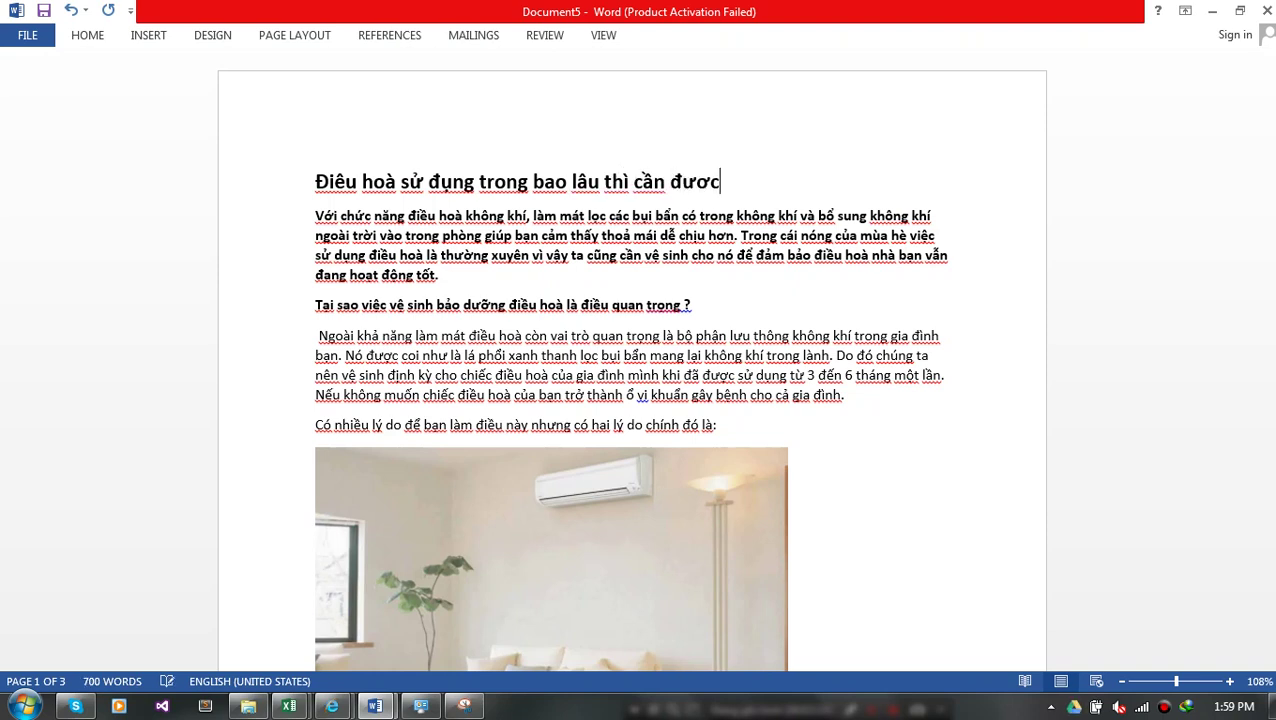
pyautogui.write(' baor duwown')
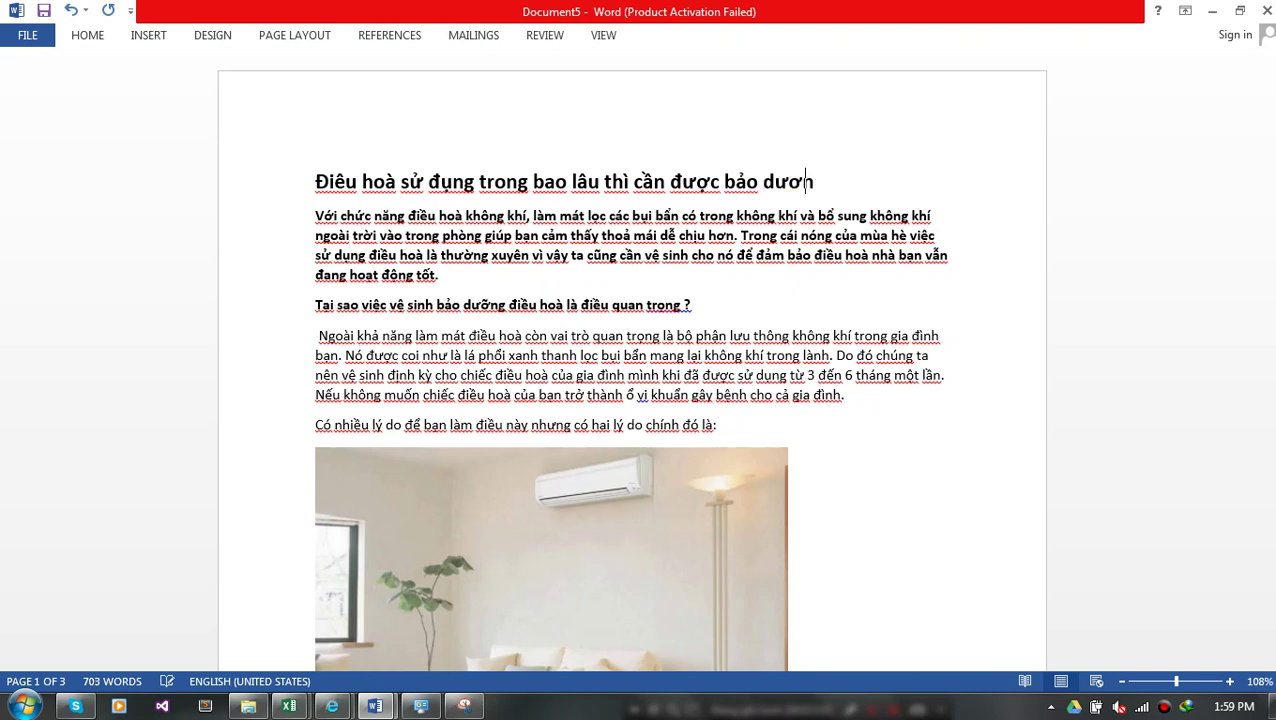
pyautogui.write('gx')
pyautogui.write('?')
pyautogui.press('Left')
pyautogui.press('Left')
pyautogui.press('Left')
pyautogui.press('Left')
pyautogui.press('Left')
pyautogui.press('Left')
pyautogui.press('Left')
pyautogui.press('Left')
pyautogui.write('f')
pyautogui.press('Left')
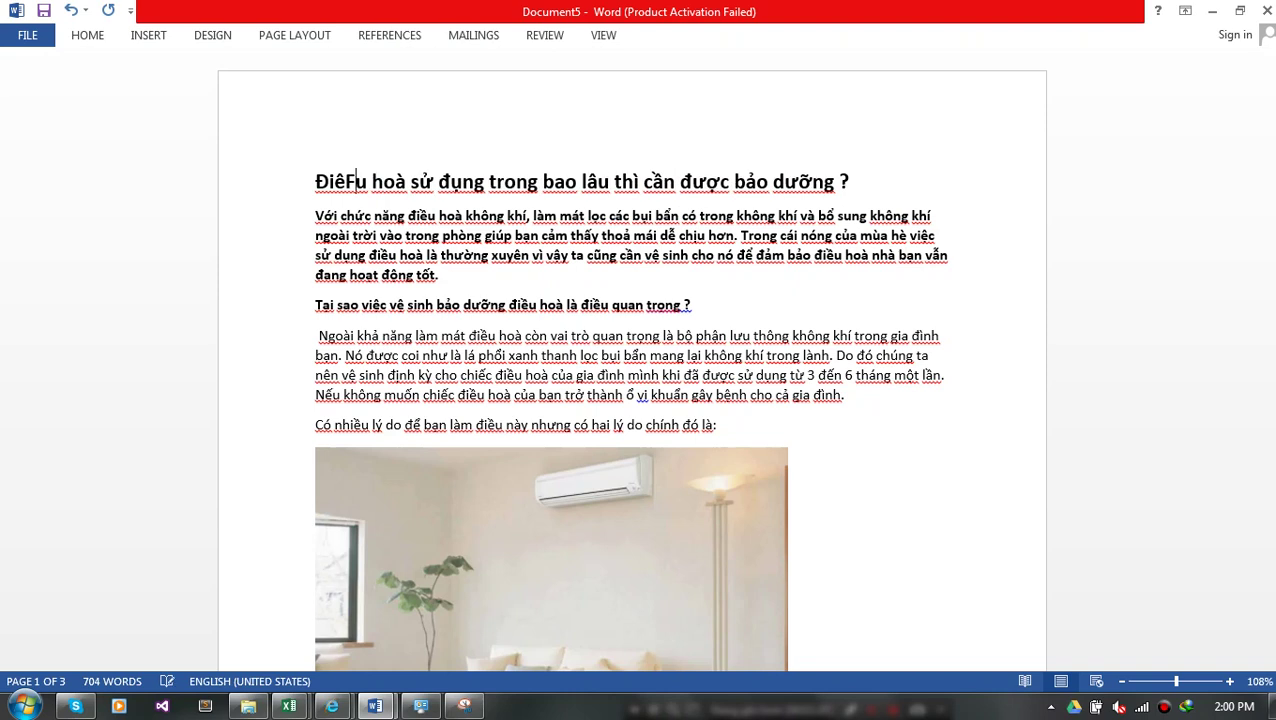
pyautogui.press('Delete')
pyautogui.press('Delete')
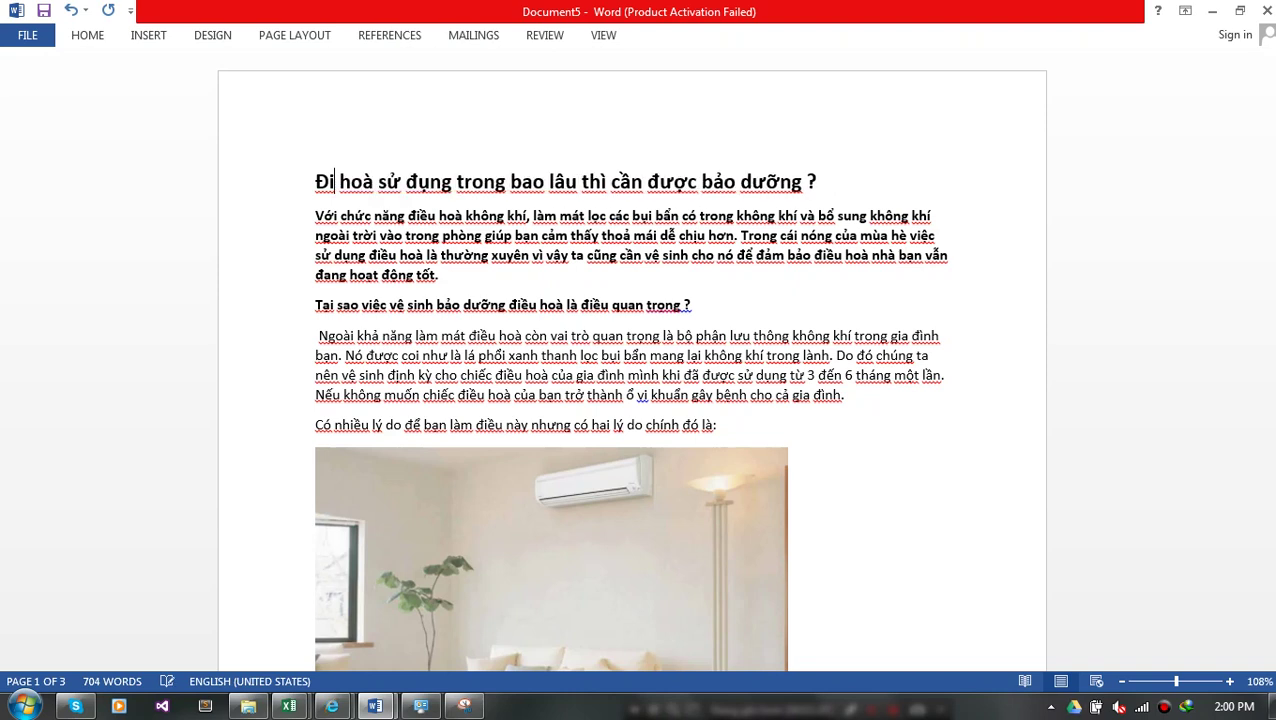
pyautogui.write('ều')
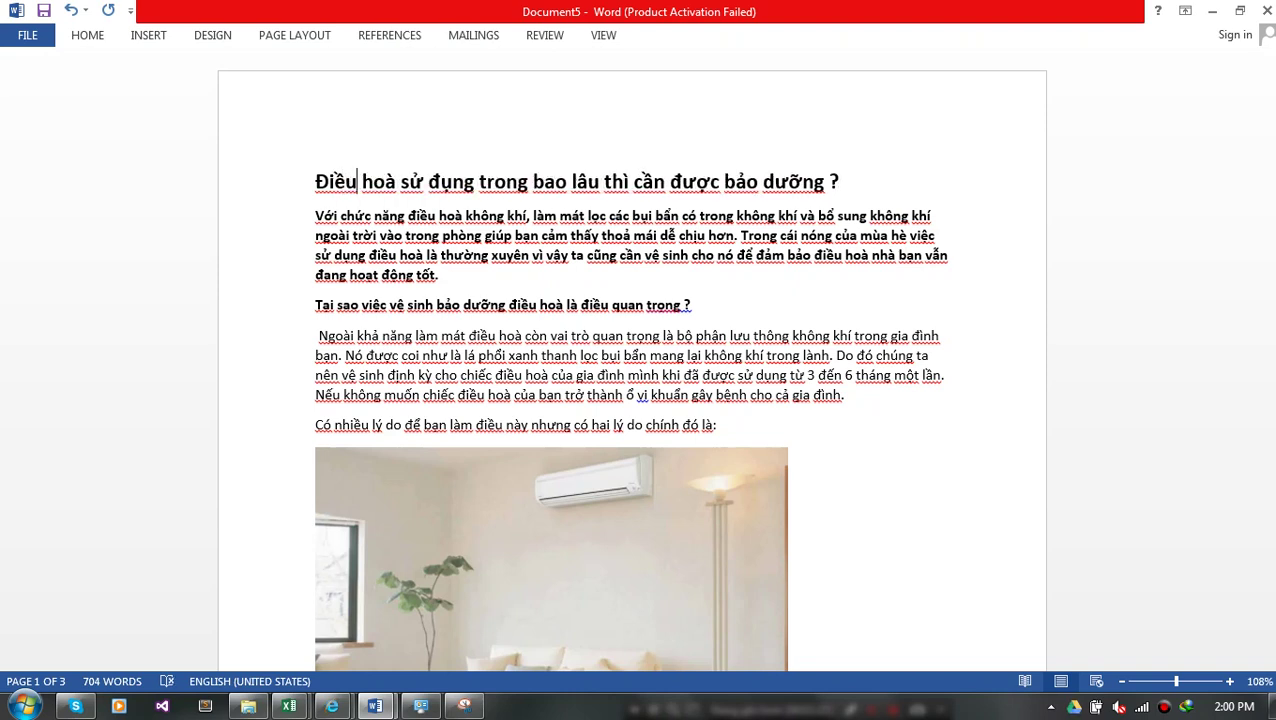
pyautogui.click(345, 181)
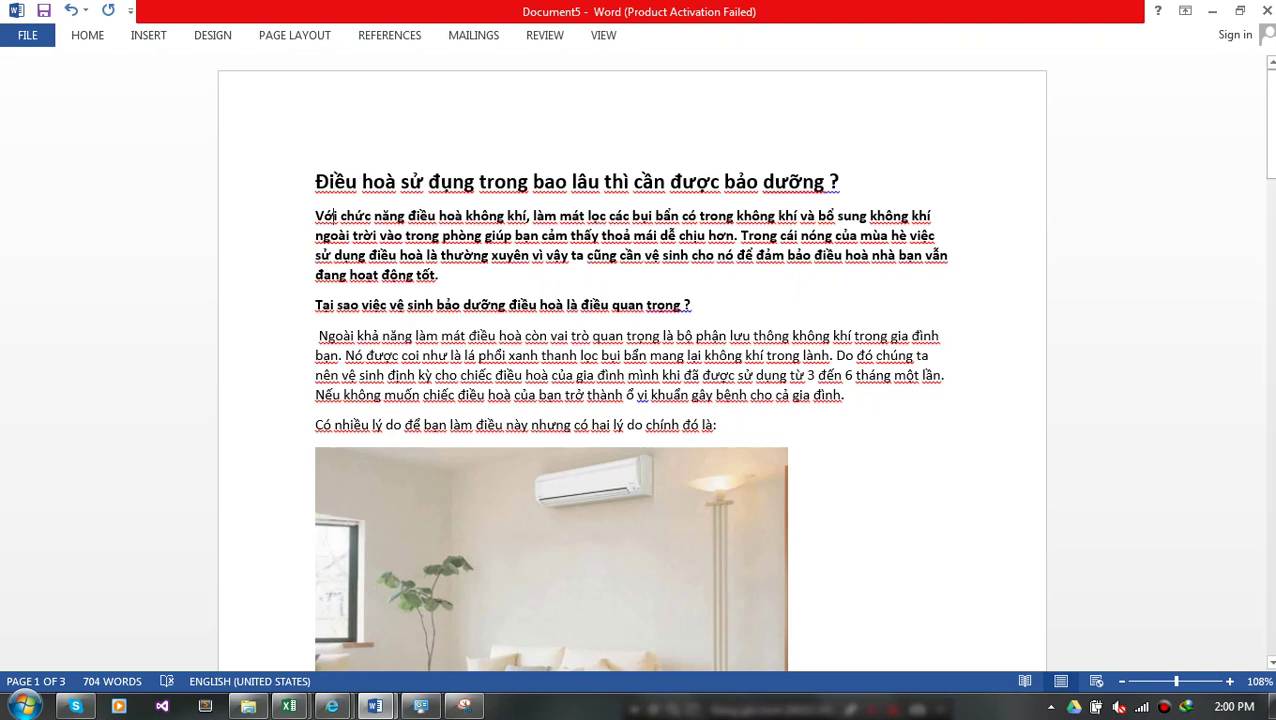
# - Scroll through Document5 with its new heading, then minimize it to reveal the original 'bài 1' article
pyautogui.scroll(-2, 640, 360)
pyautogui.scroll(-4, 640, 360)
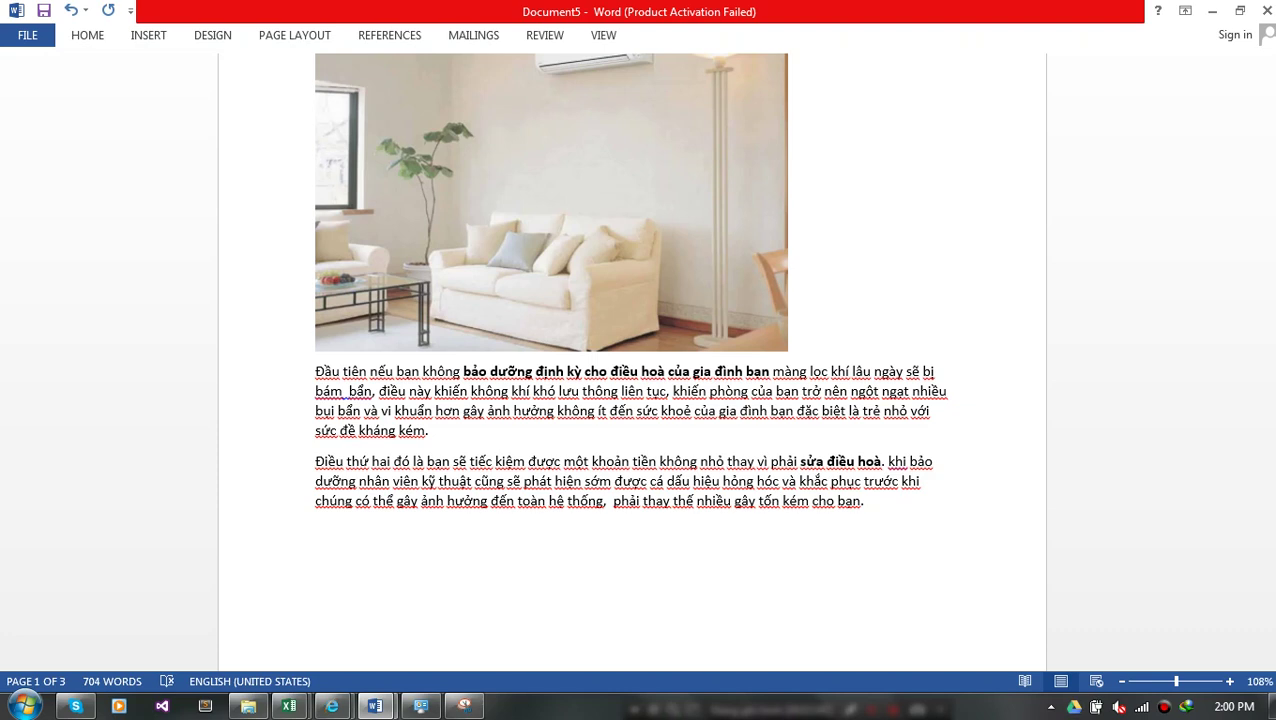
pyautogui.scroll(4, 630, 360)
pyautogui.scroll(4, 630, 360)
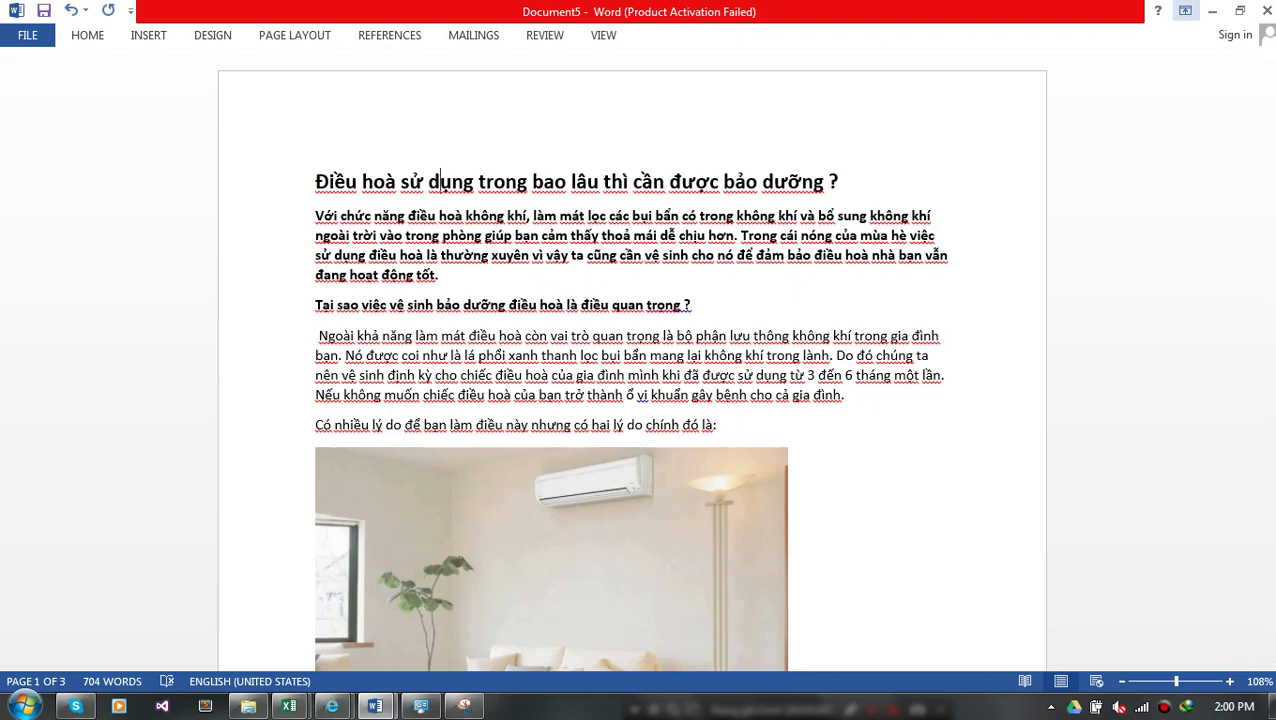
pyautogui.click(1212, 11)
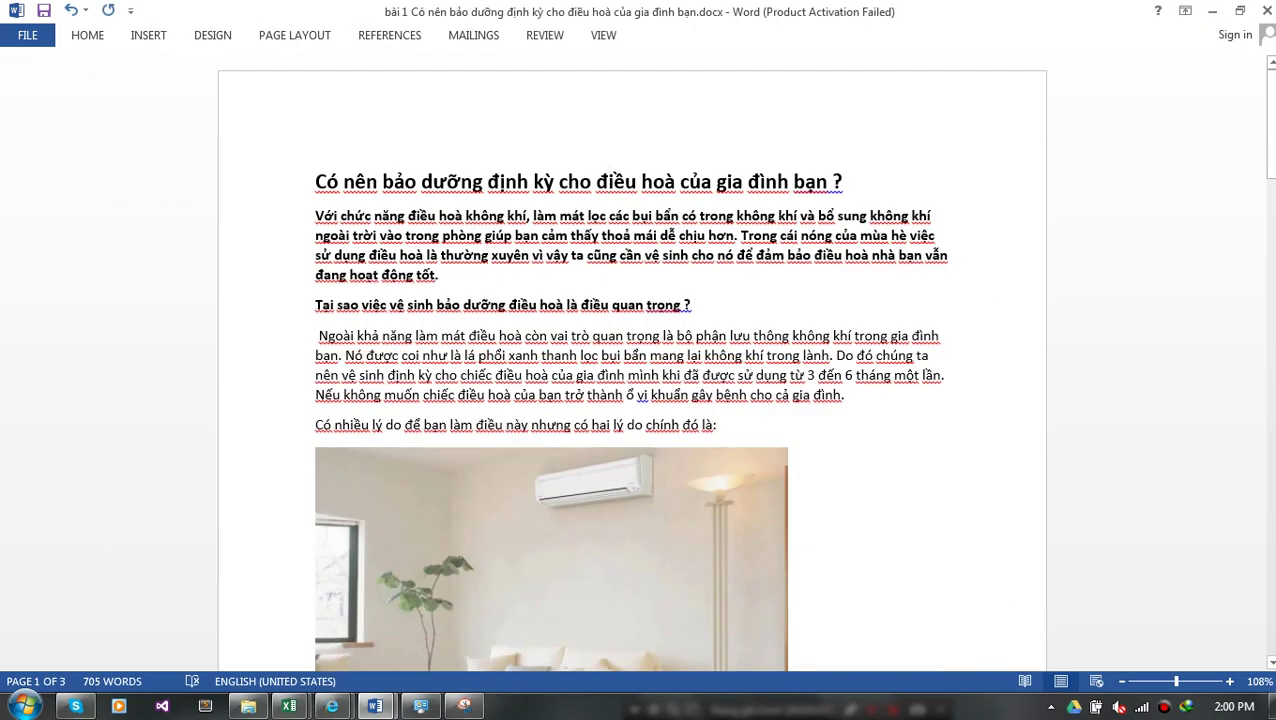
# - Minimize Word and search Google in a new tab for 'taại sao cần bảo dưỡng điều hoà'
pyautogui.click(1211, 11)
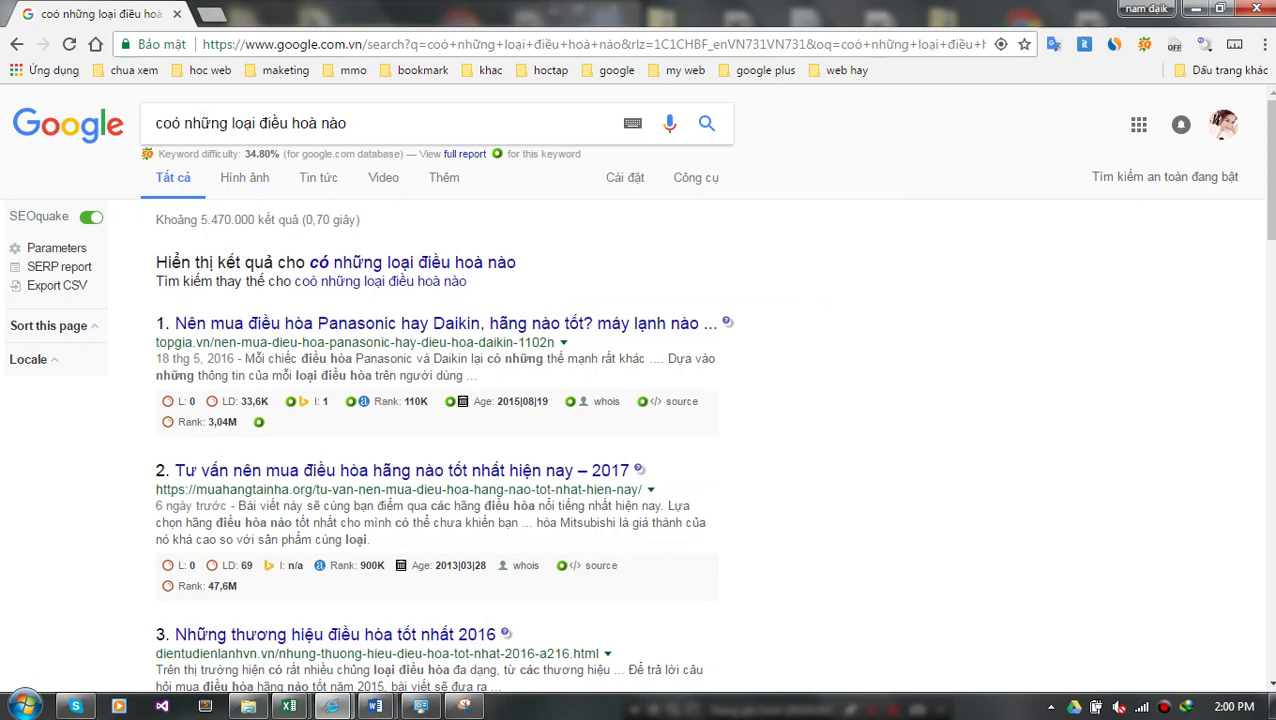
pyautogui.tripleClick(250, 123)
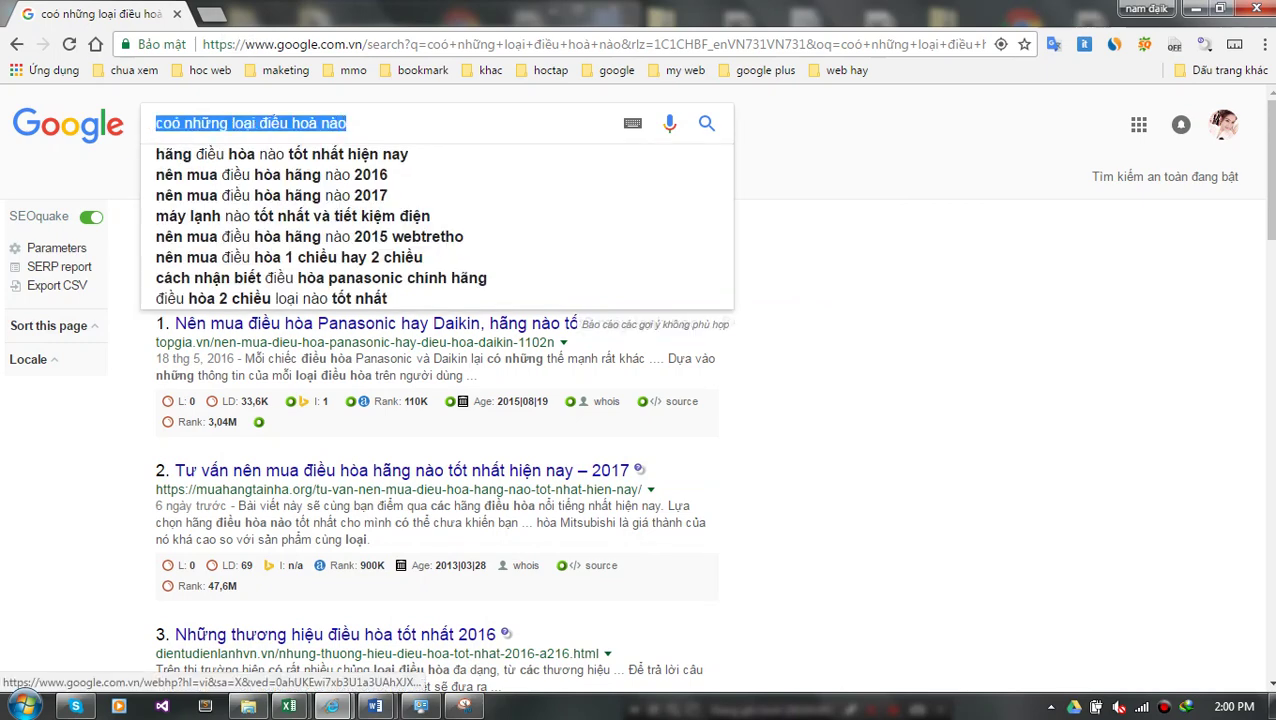
pyautogui.write('d')
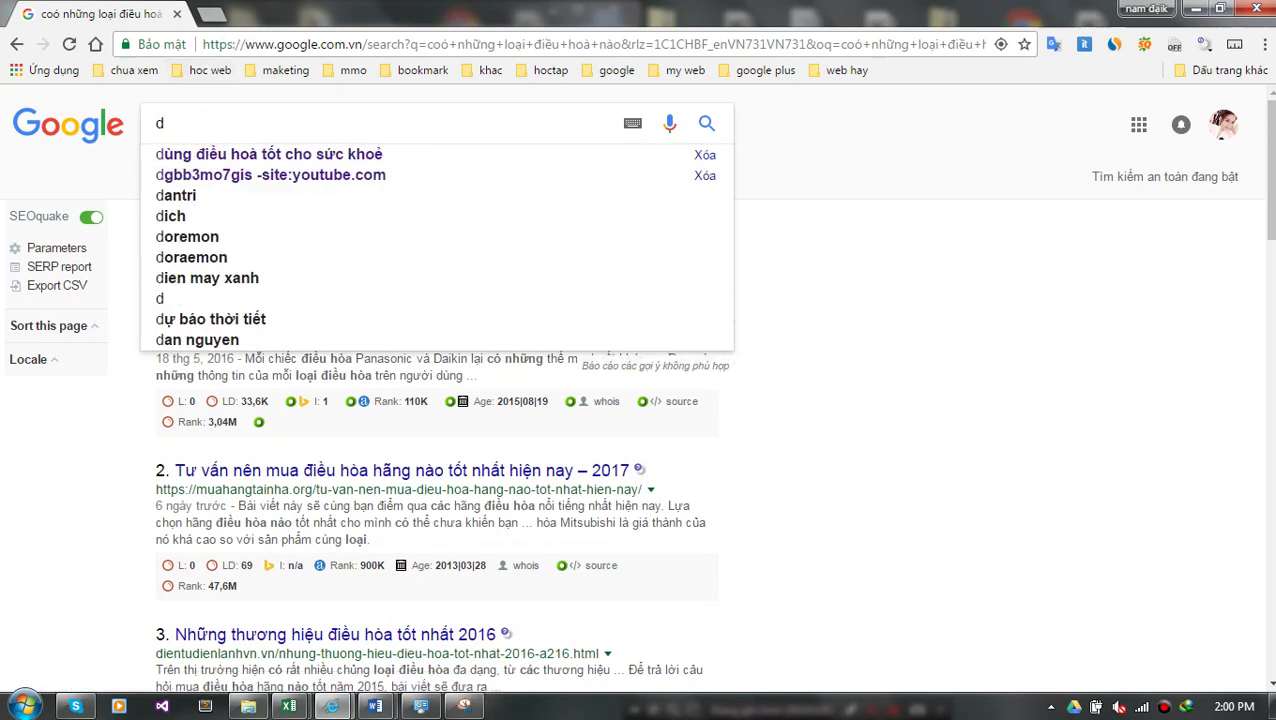
pyautogui.hotkey('ctrl', 't')
pyautogui.write('bao')
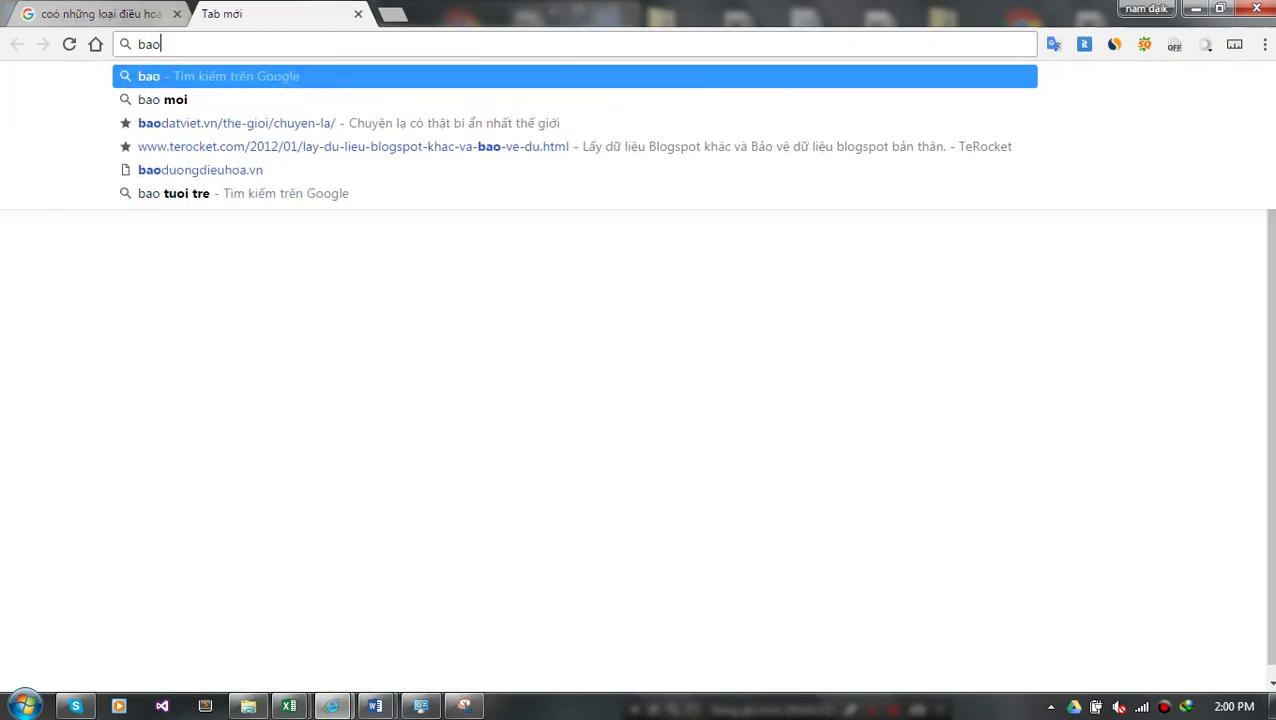
pyautogui.press('BackSpace')
pyautogui.press('BackSpace')
pyautogui.press('BackSpace')
pyautogui.write('ta')
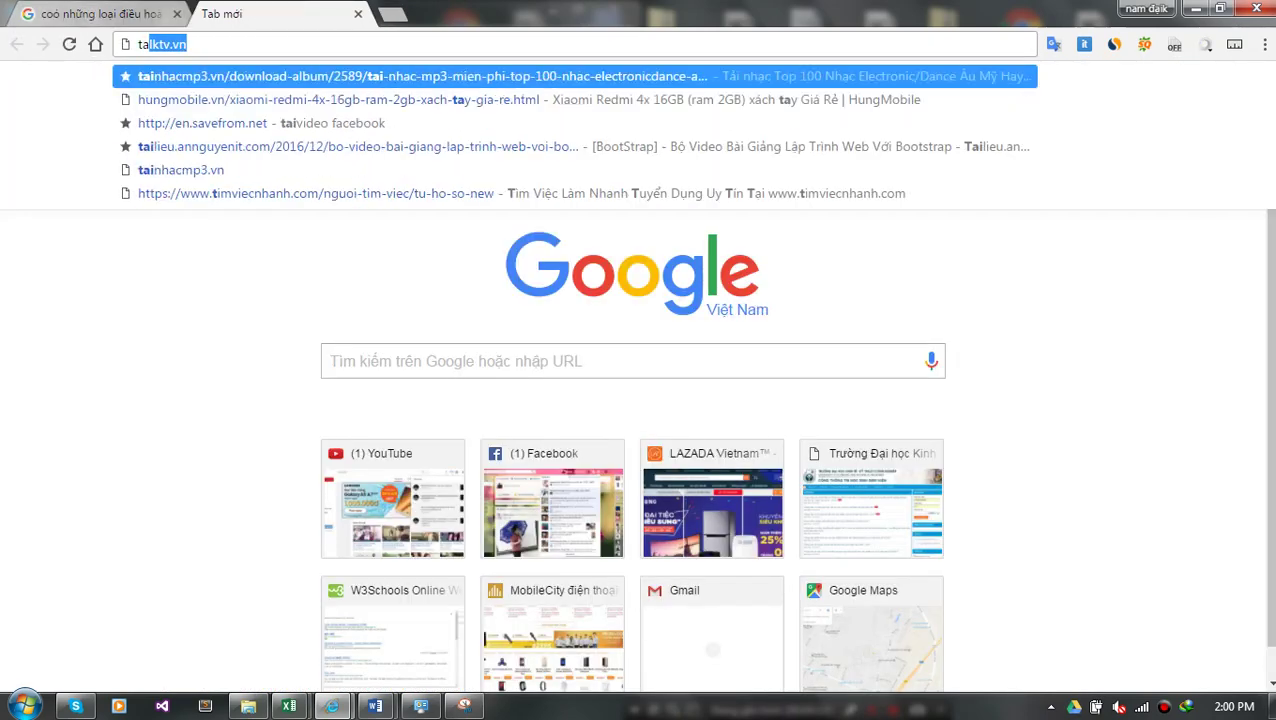
pyautogui.write('ại sao c')
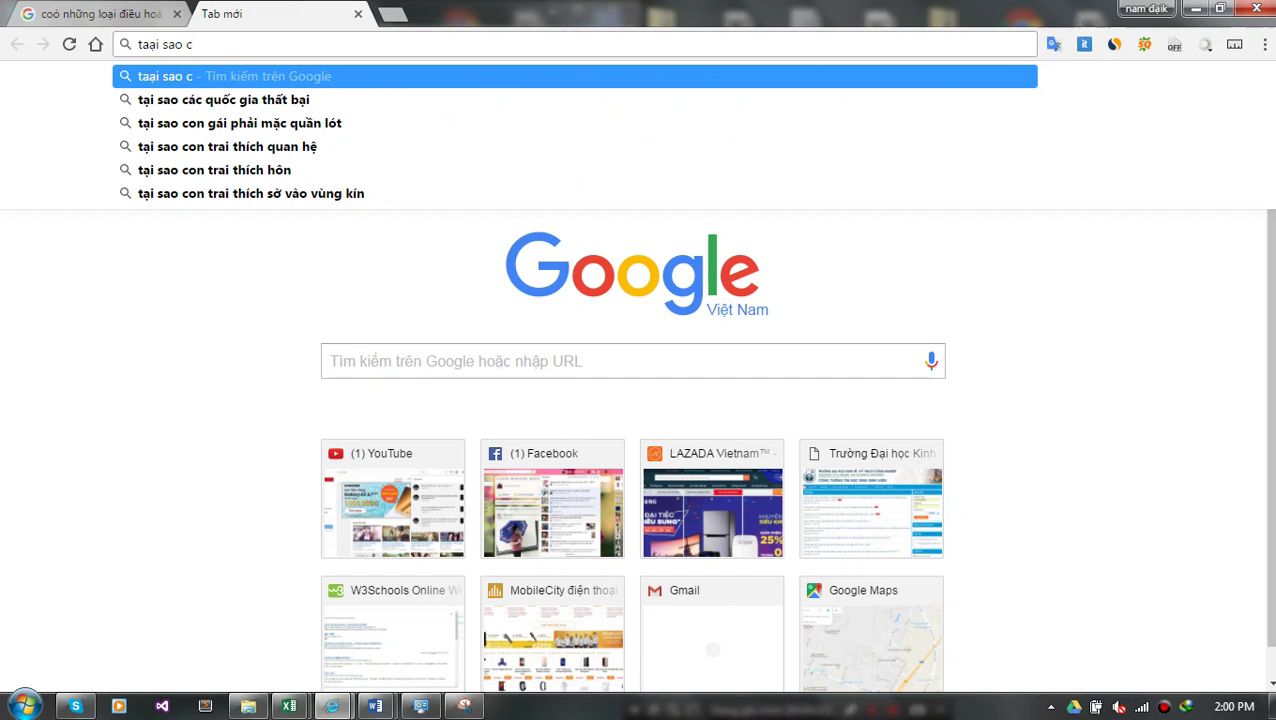
pyautogui.write('aần bảo')
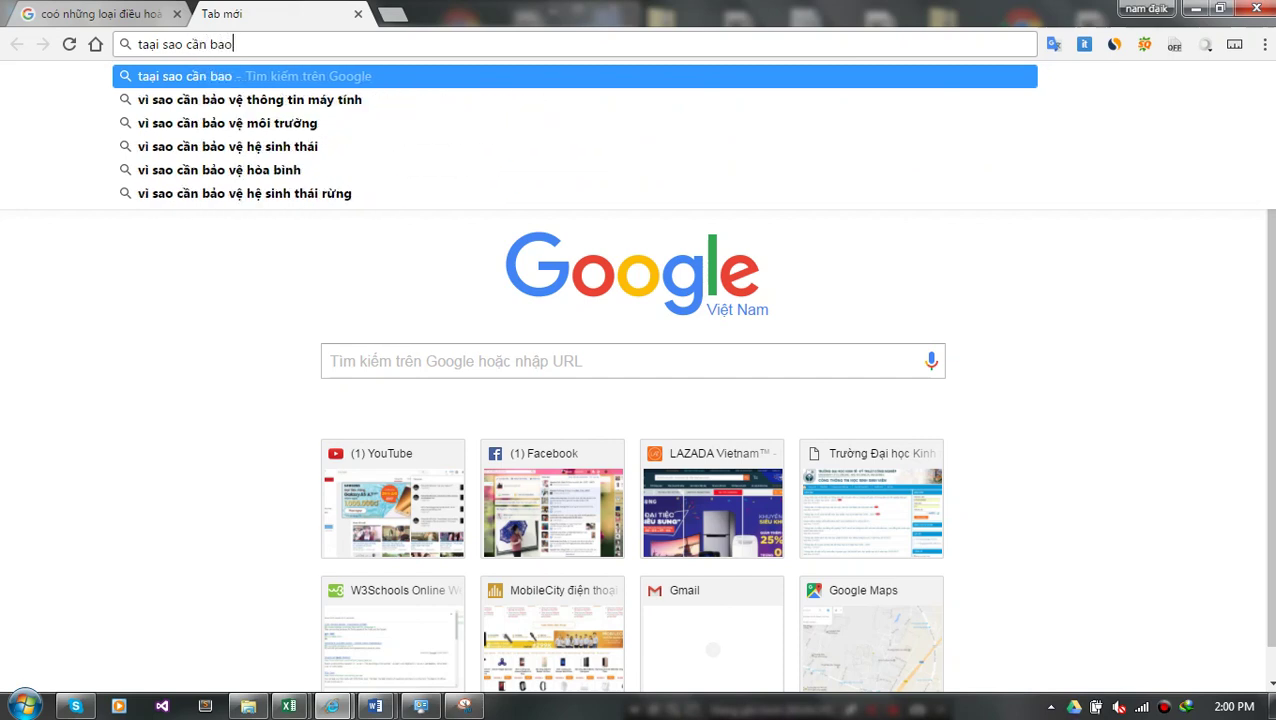
pyautogui.write(' dưỡng đ')
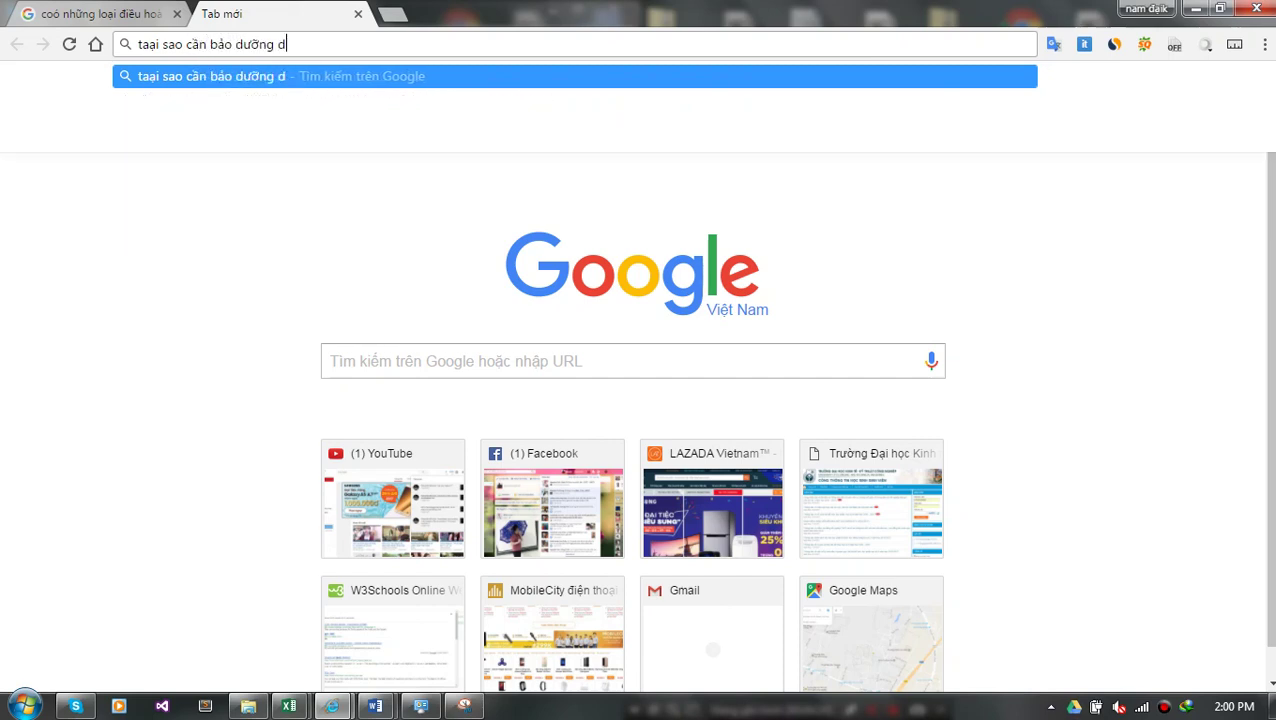
pyautogui.write('ieu hoà')
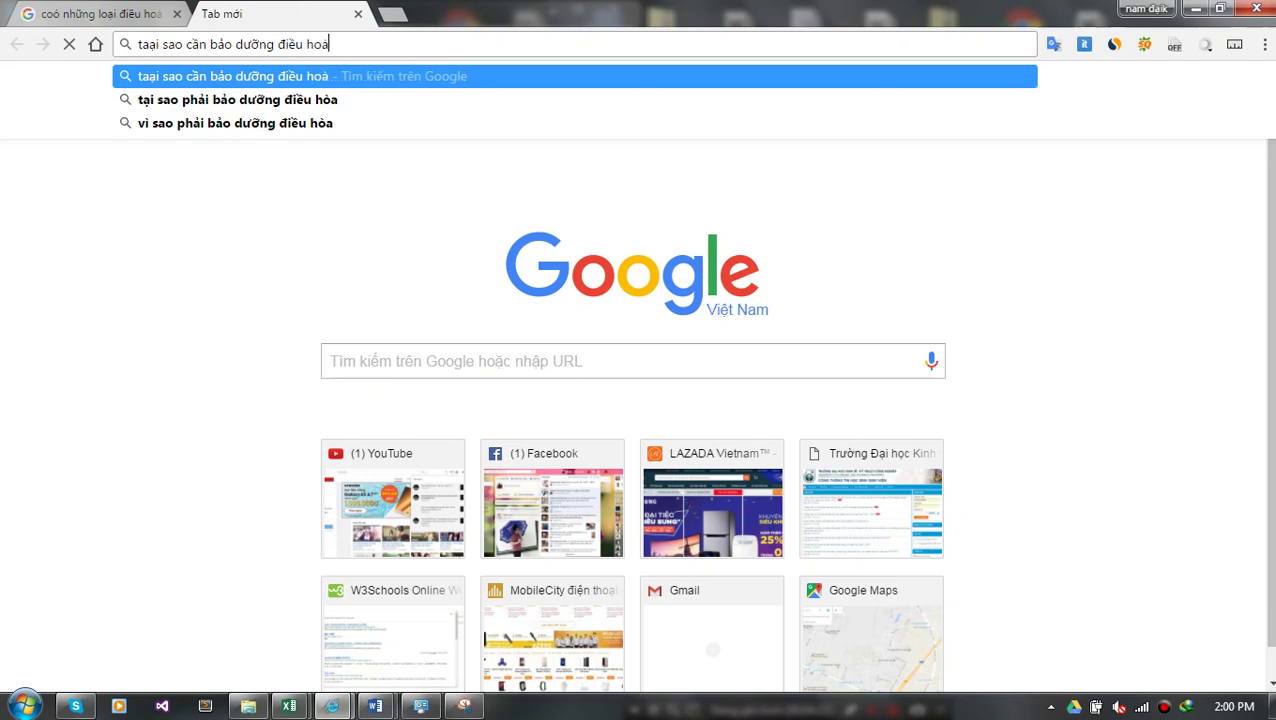
pyautogui.press('Return')
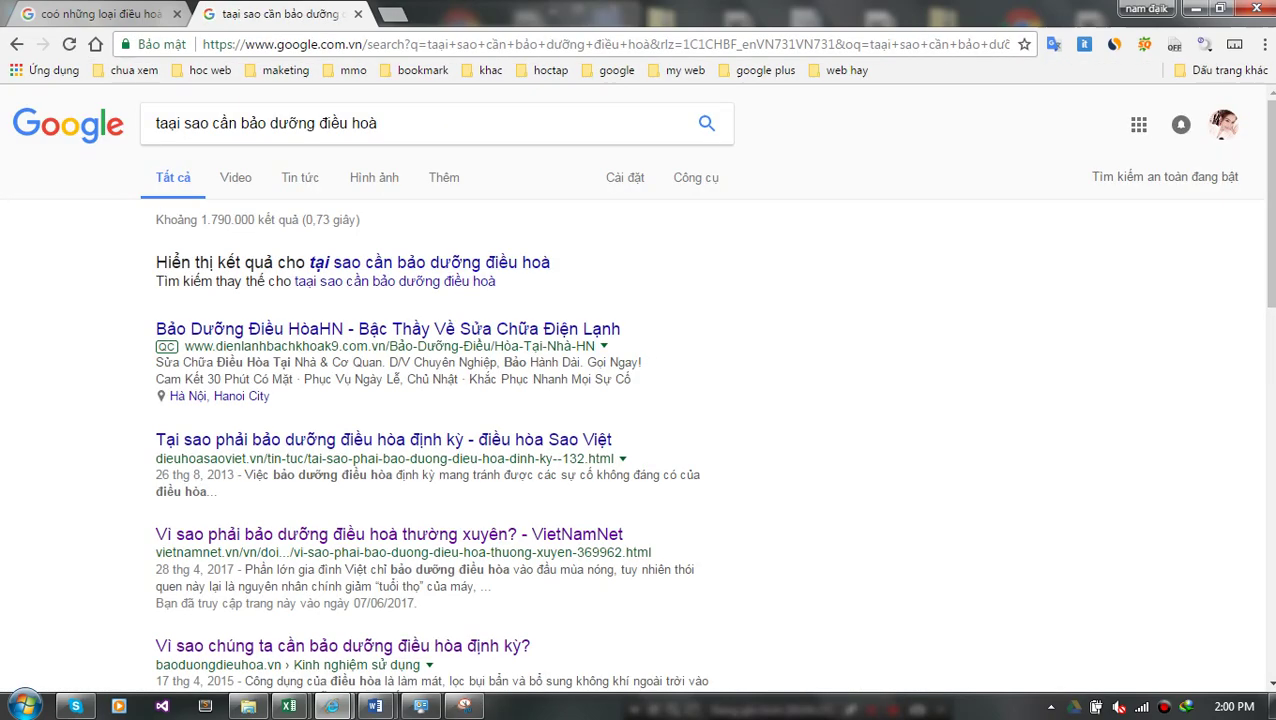
# - Open the suadienlanhdanang.com regular-maintenance article, view its SEOquake statistics, and start a new tab
pyautogui.scroll(-2, 640, 400)
pyautogui.scroll(-1, 640, 400)
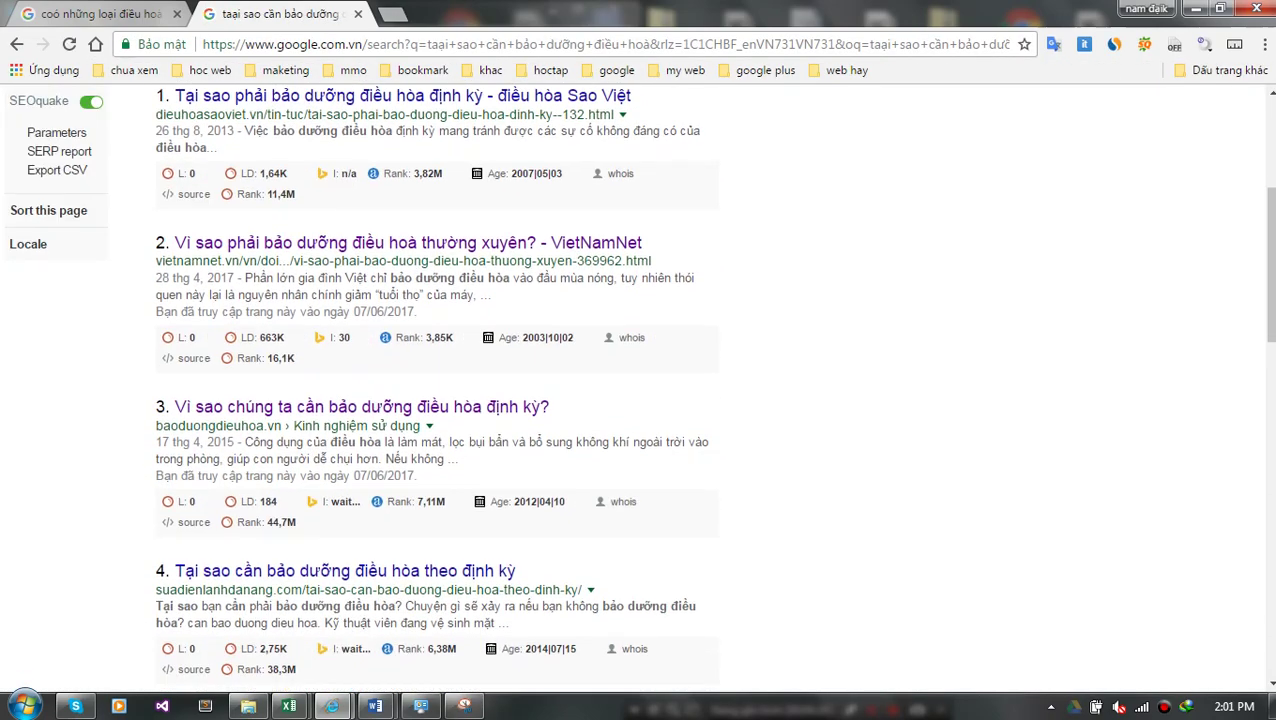
pyautogui.scroll(-1, 640, 400)
pyautogui.scroll(-1, 345, 284)
pyautogui.scroll(-1, 345, 284)
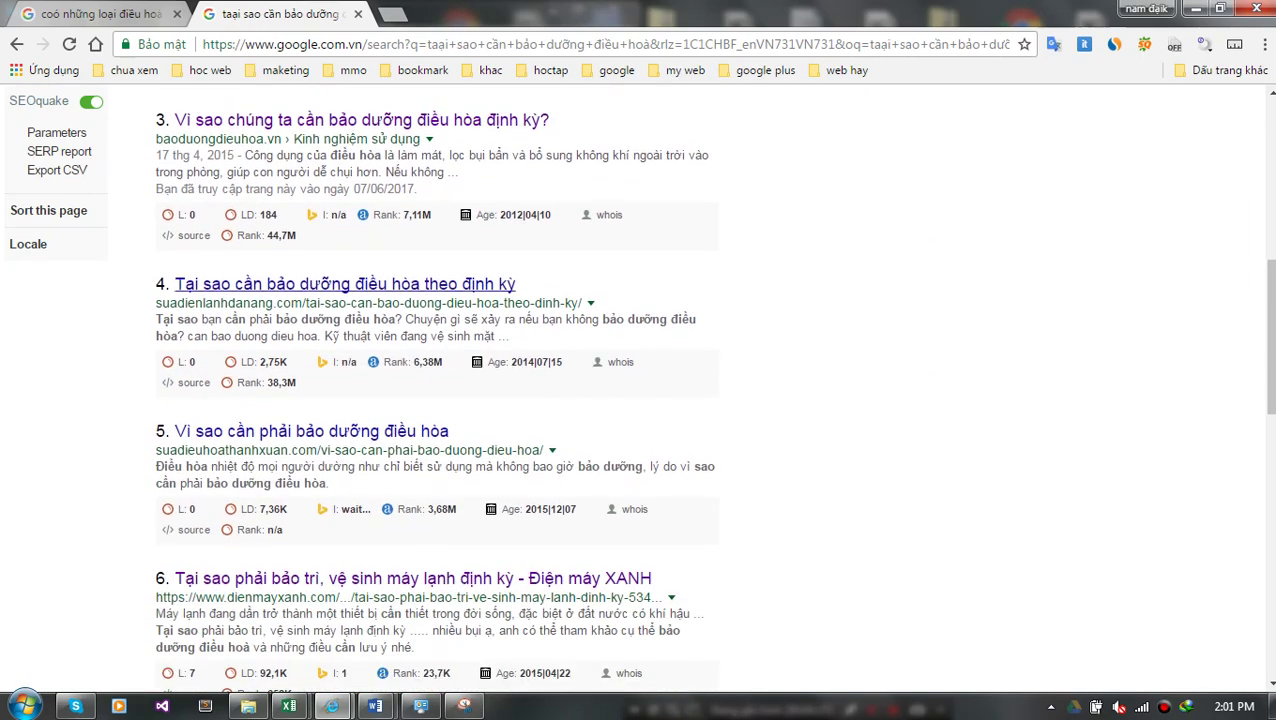
pyautogui.click(345, 284)
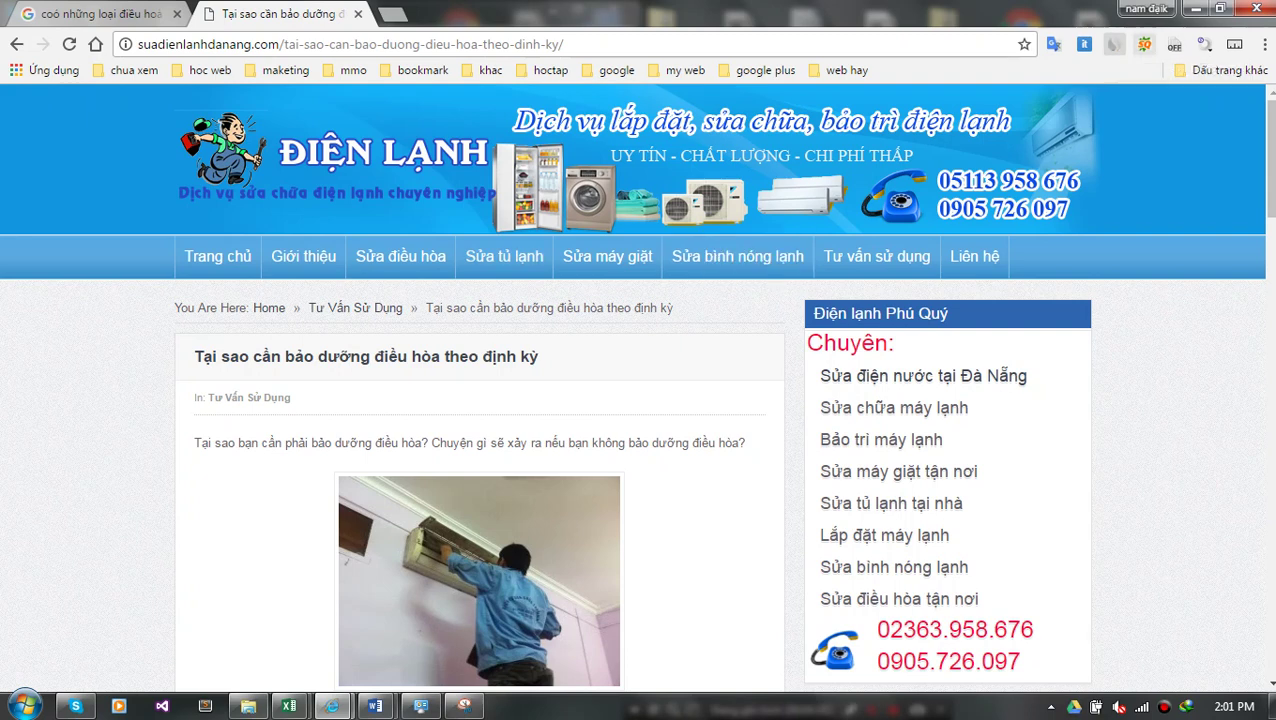
pyautogui.click(1144, 44)
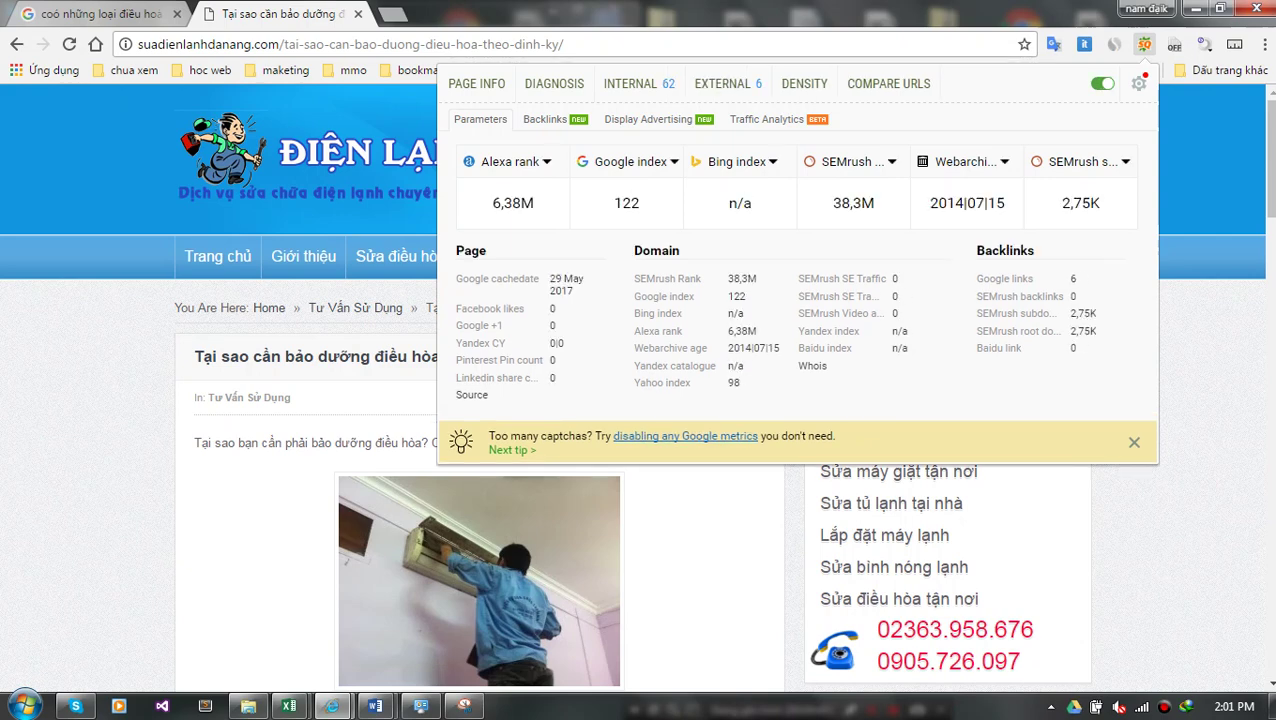
pyautogui.hotkey('ctrl', 't')
# - Google 'elecmax' and open the top result, the elecmax.vn air-conditioner repair site
pyautogui.write('elecmax')
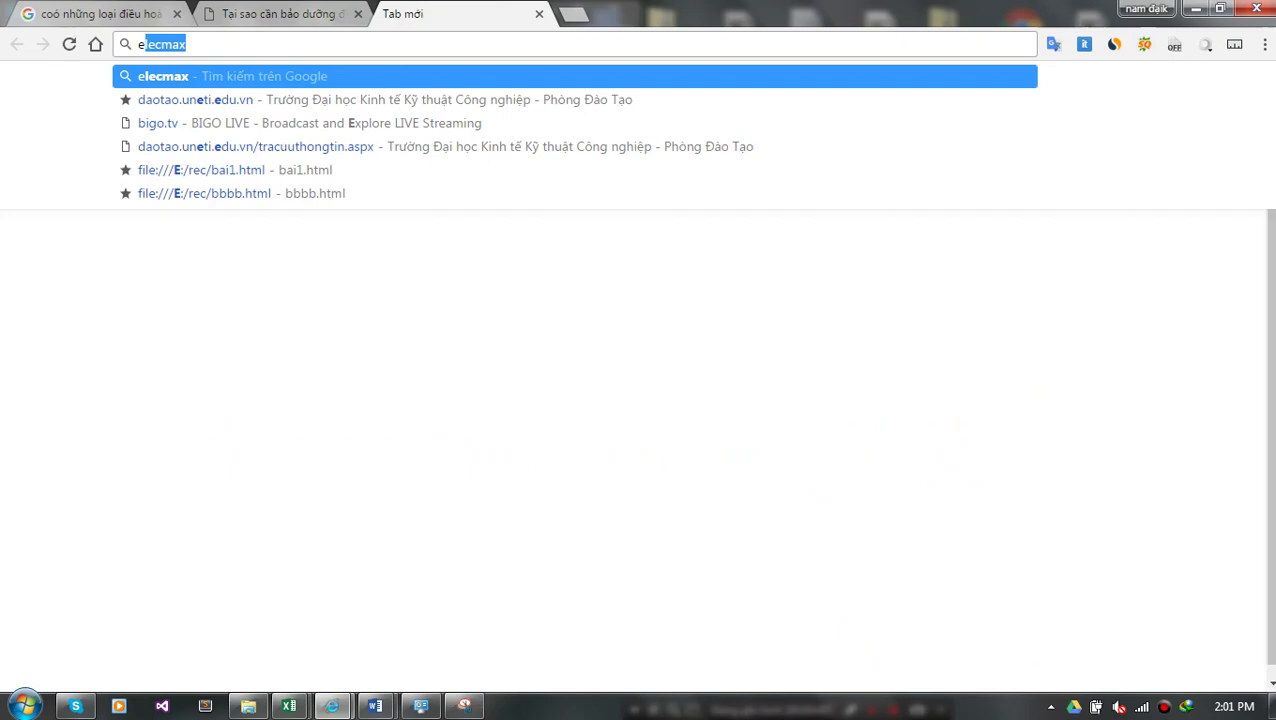
pyautogui.press('Return')
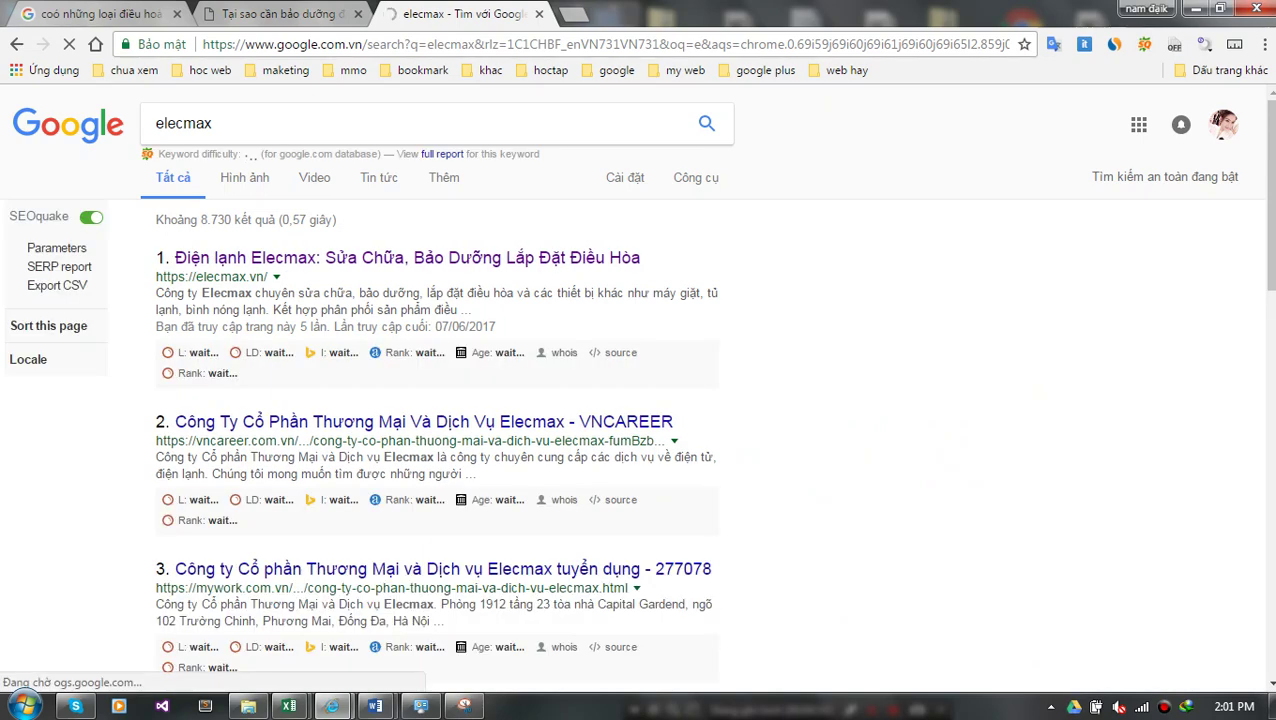
pyautogui.click(400, 258)
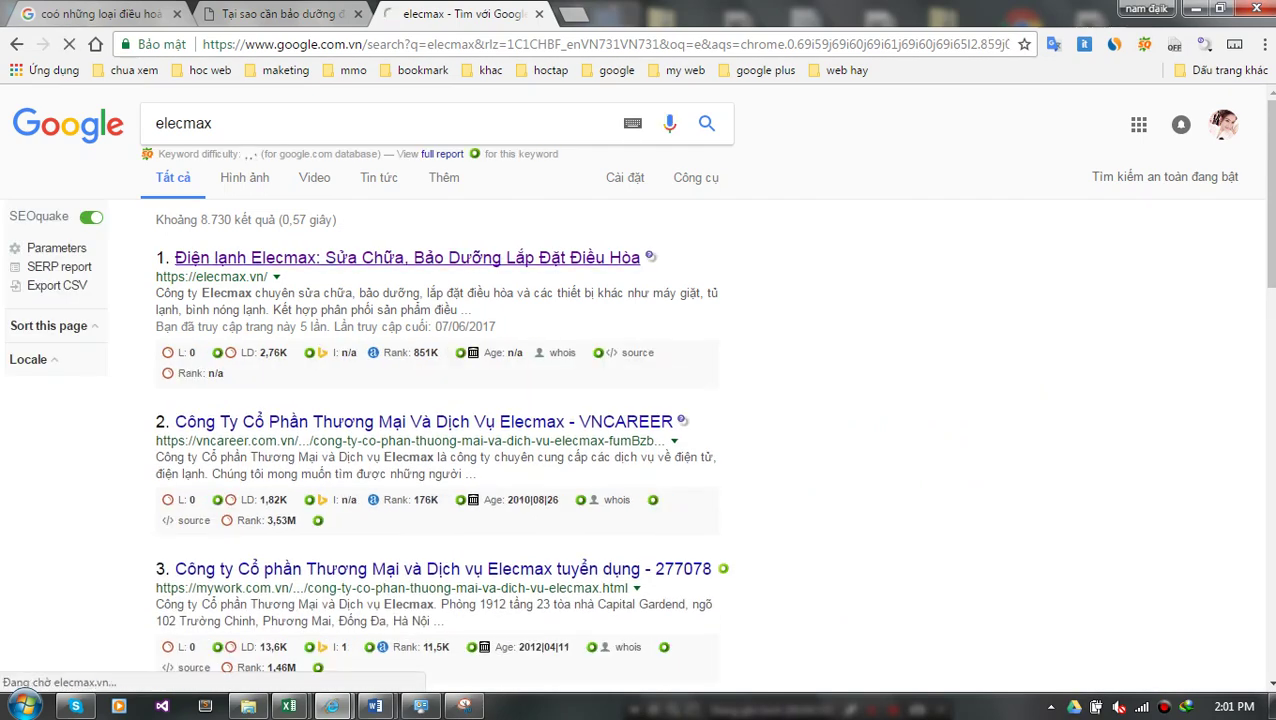